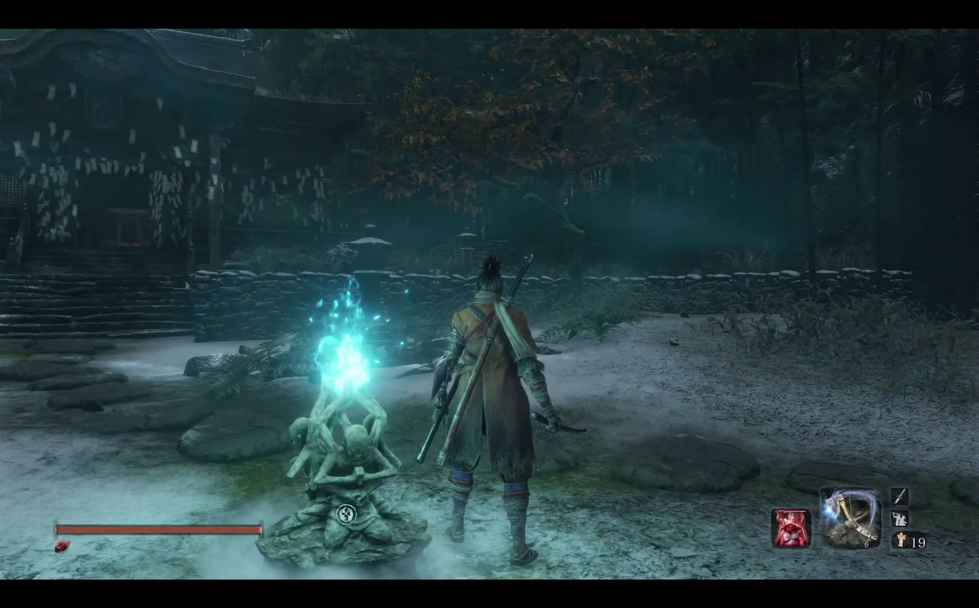
Leave the current playthrough for the title screen and quit the game to the desktop
key("Escape")
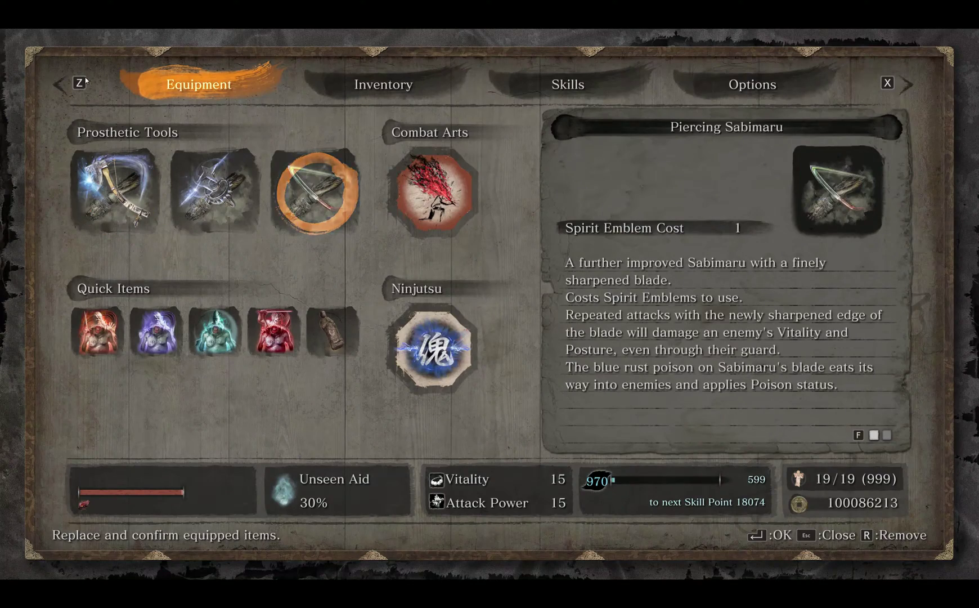
left_click(80, 86)
left_click(214, 457)
left_click(411, 338)
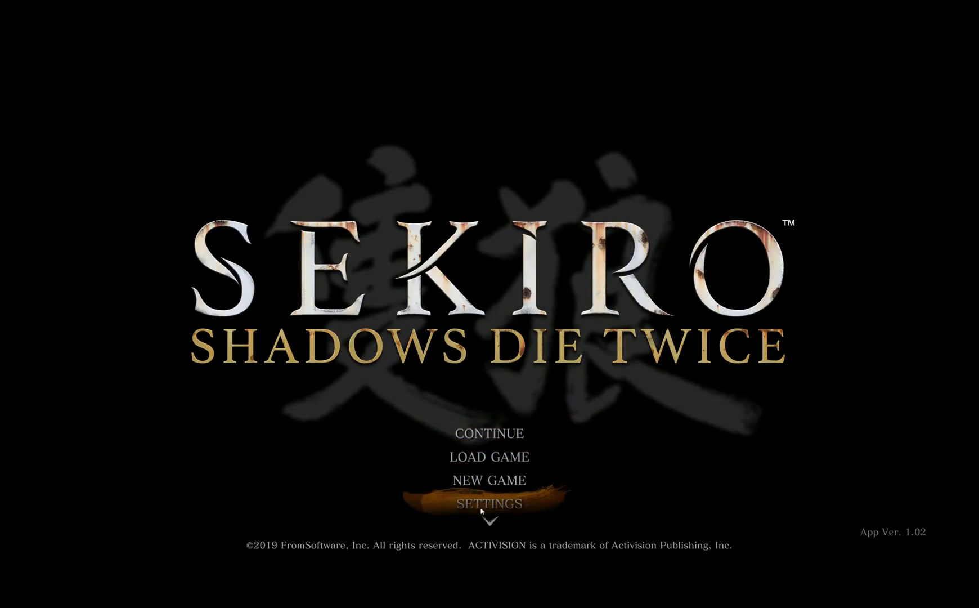
scroll(484, 509, "down", 2)
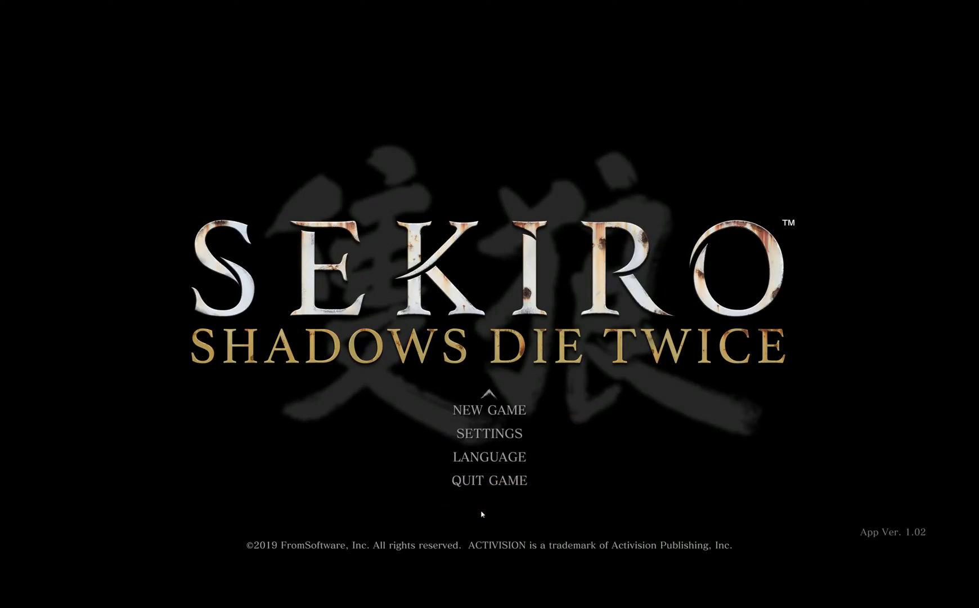
left_click(483, 489)
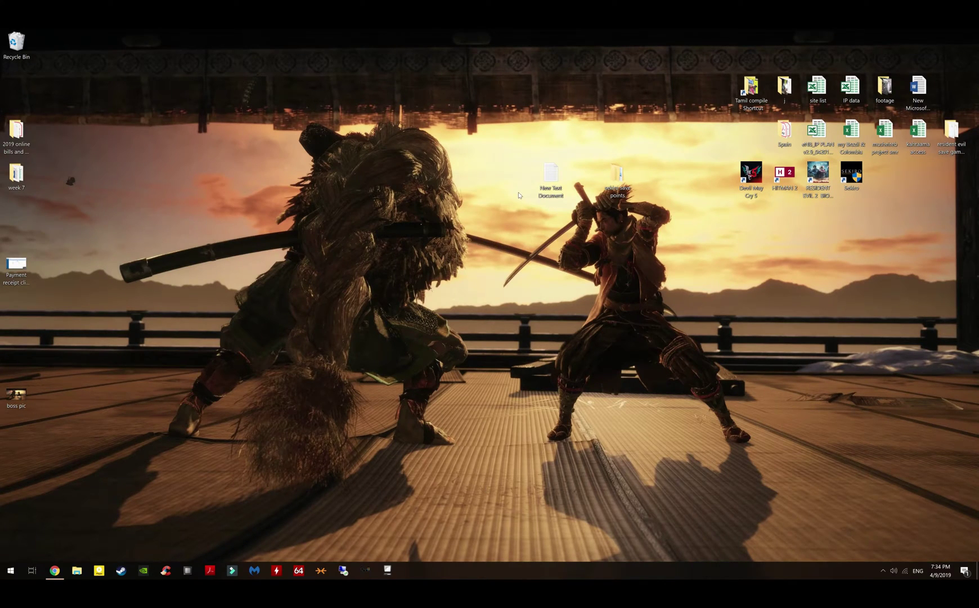
Copy the S0000 save file from the account ID folder inside sekiro save points > Sekiro
double_click(618, 179)
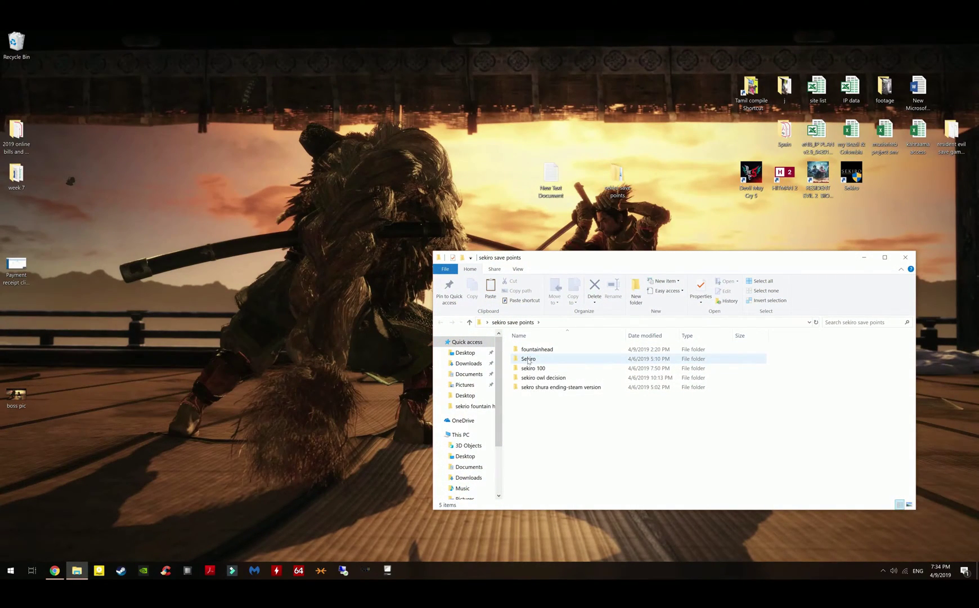
double_click(534, 361)
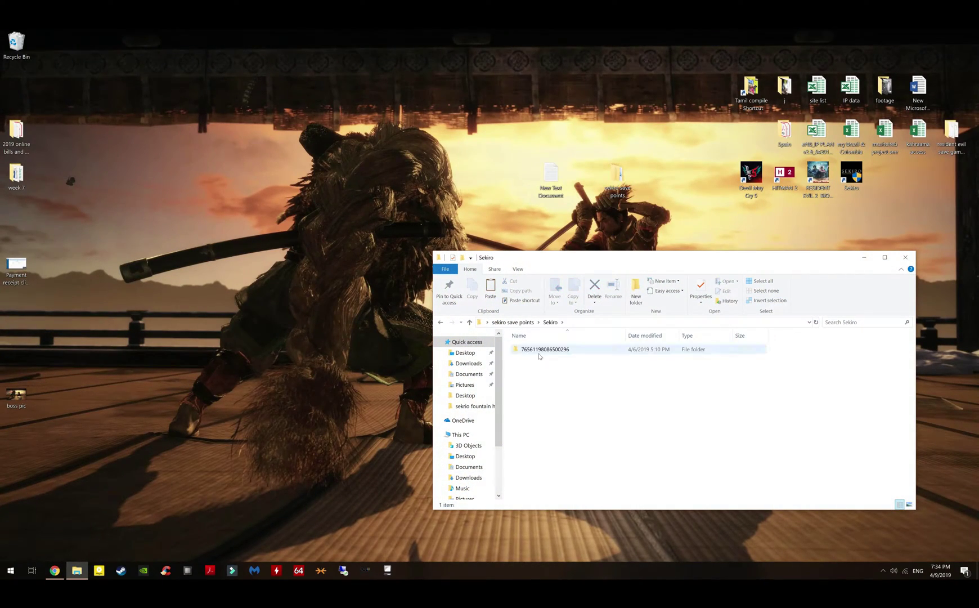
double_click(533, 351)
right_click(534, 354)
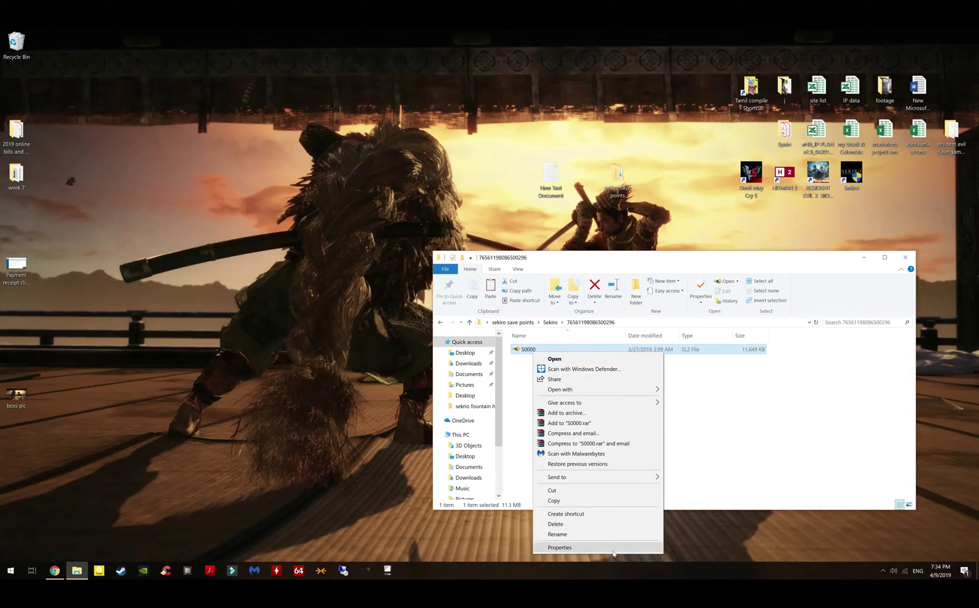
left_click(596, 500)
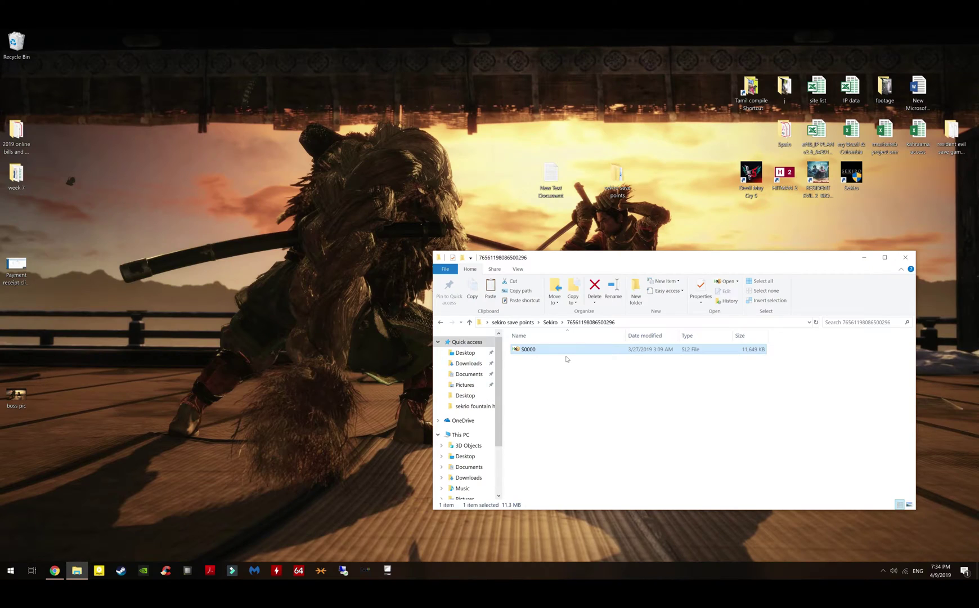
Open the AppData folder of the user's profile under Users on Local Disk (C:)
scroll(476, 469, "down", 2)
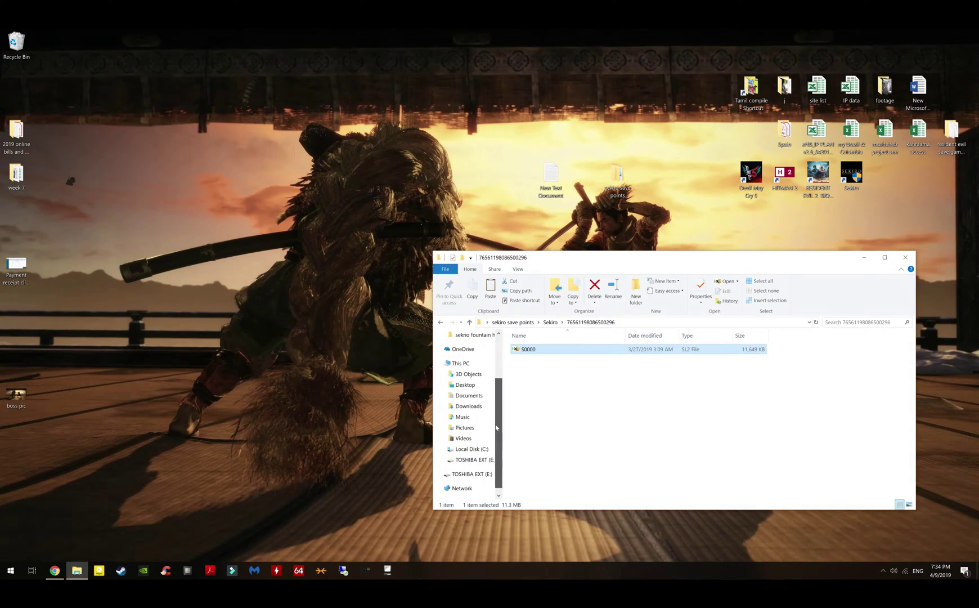
left_click(472, 448)
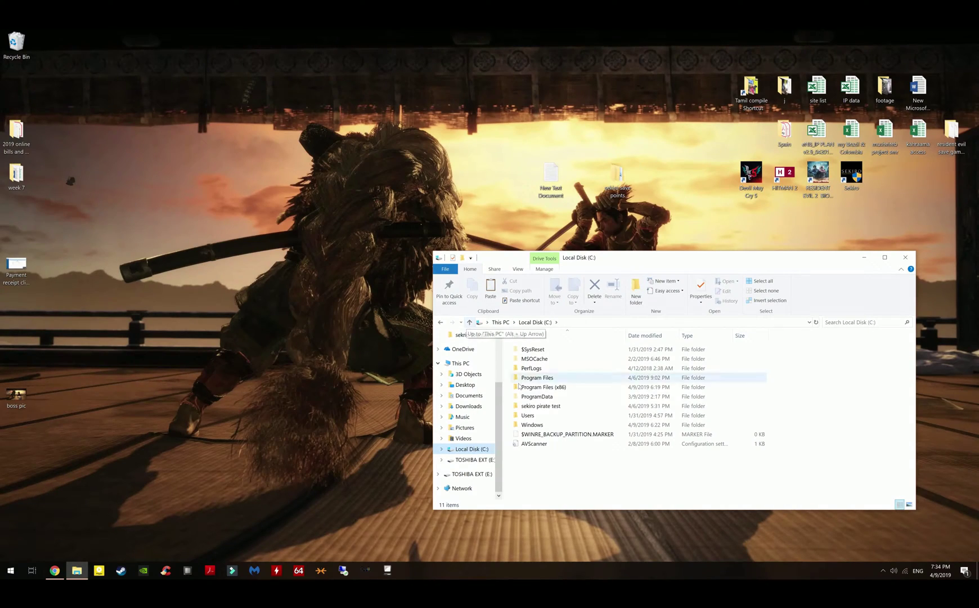
double_click(529, 415)
double_click(537, 358)
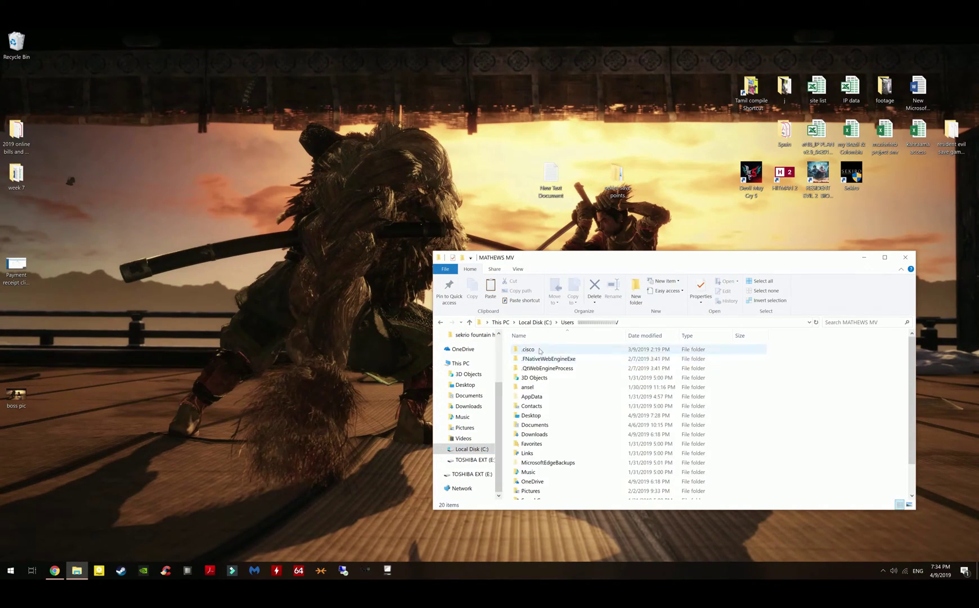
scroll(529, 421, "down", 1)
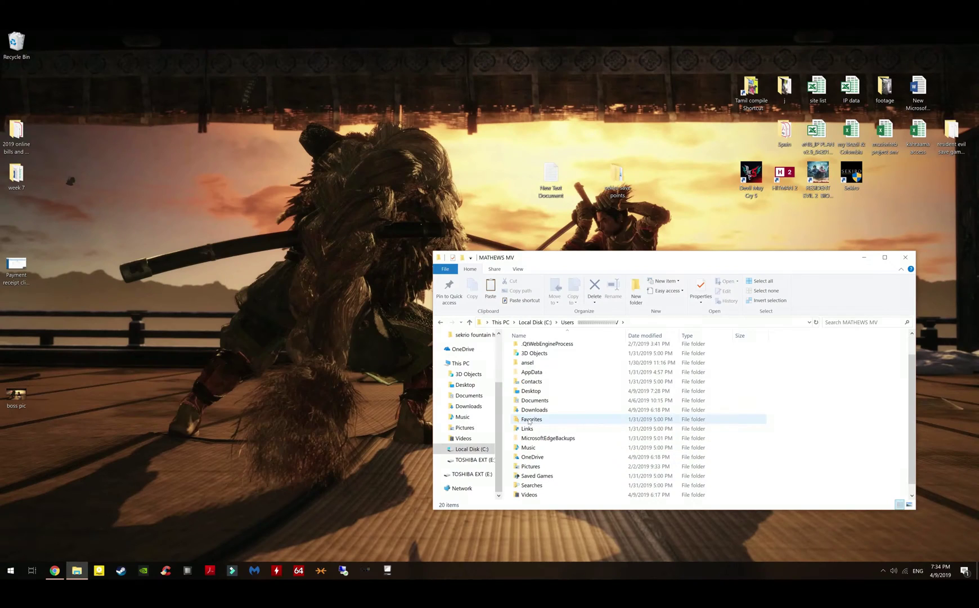
double_click(529, 373)
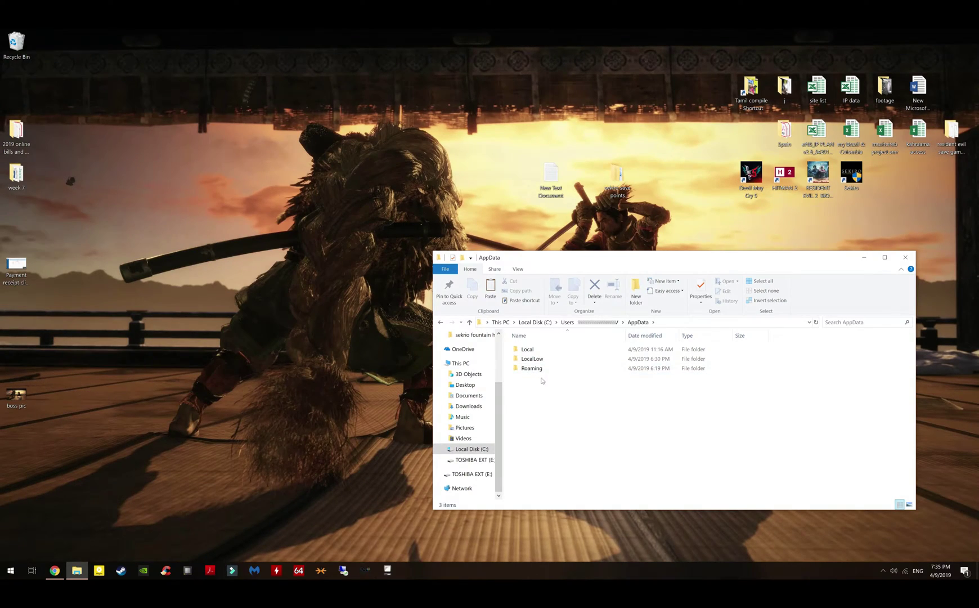
Open the first account ID folder inside Roaming > Sekiro, where the game keeps its save
double_click(531, 369)
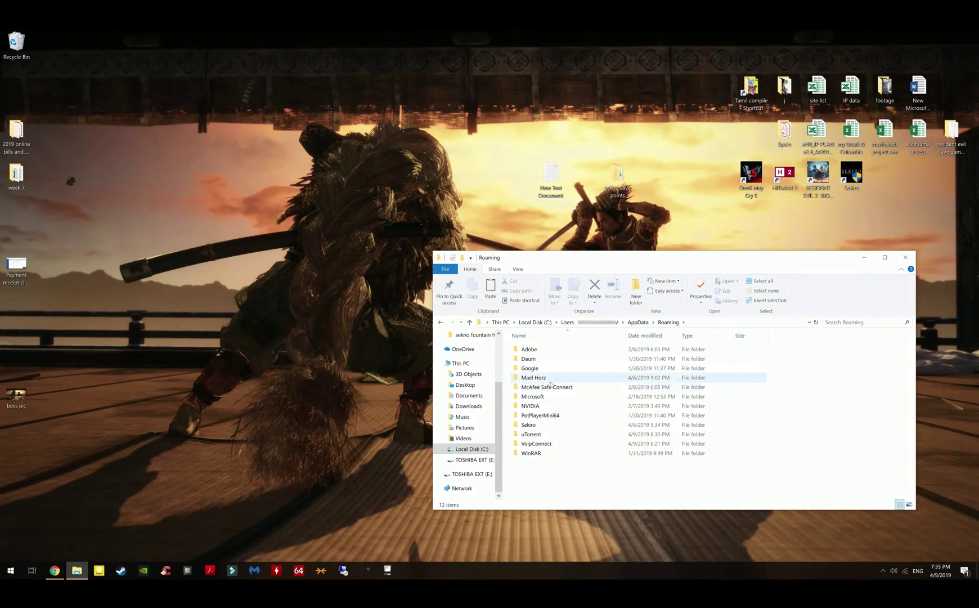
double_click(540, 425)
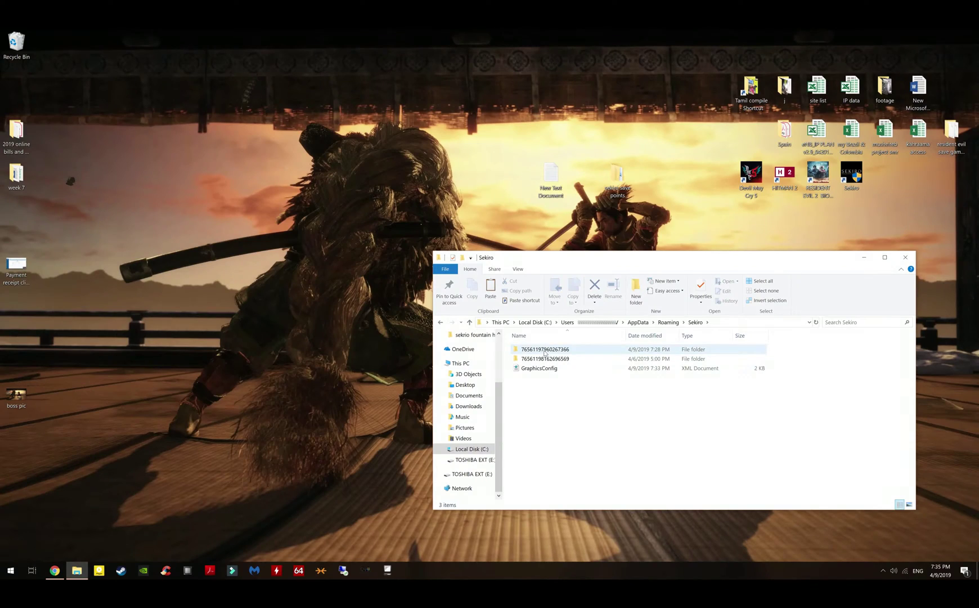
double_click(544, 353)
left_click(471, 320)
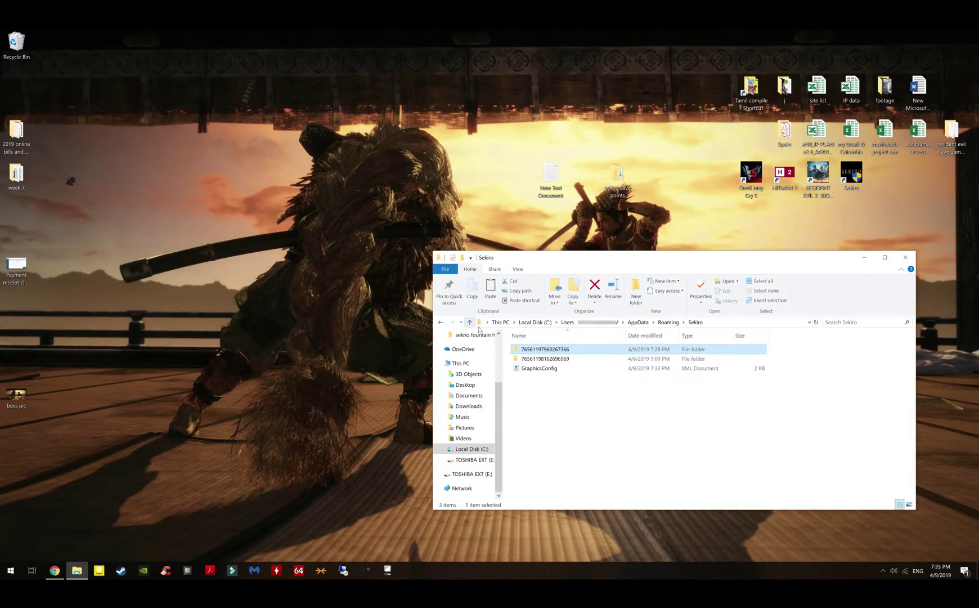
double_click(548, 352)
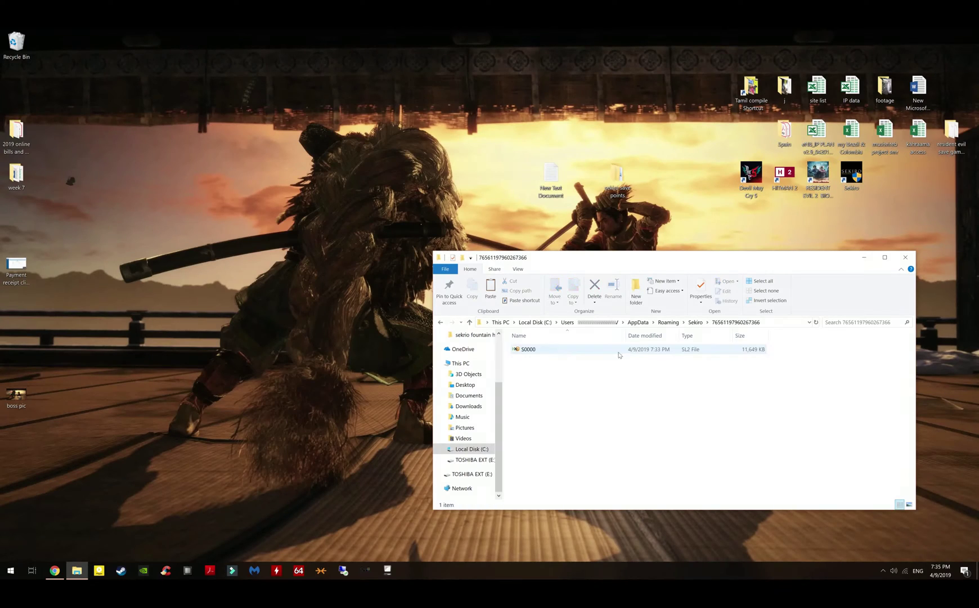
Look through the alternative saves in sekiro save points, including sekiro owl decision, and close that window
right_click(541, 377)
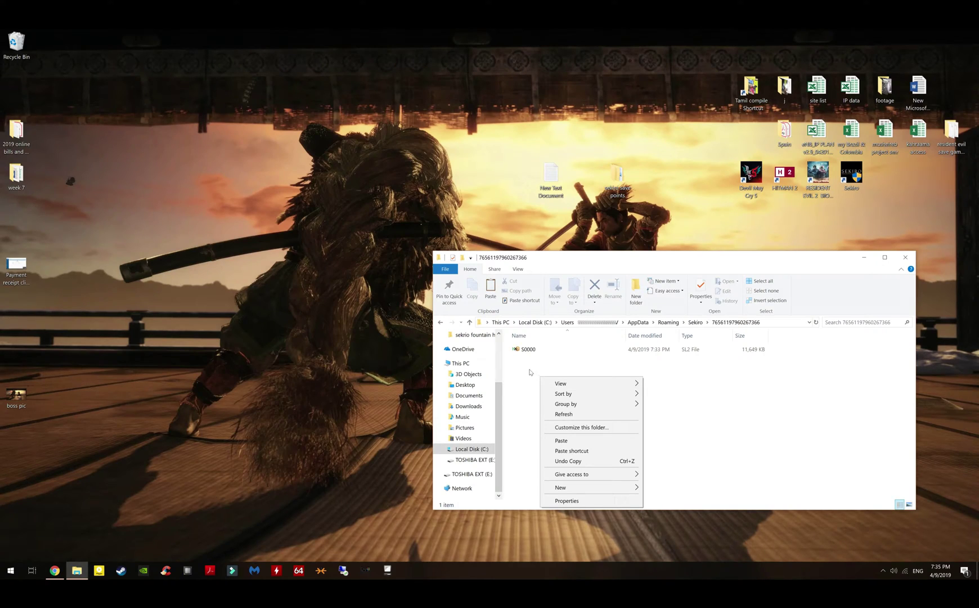
double_click(617, 179)
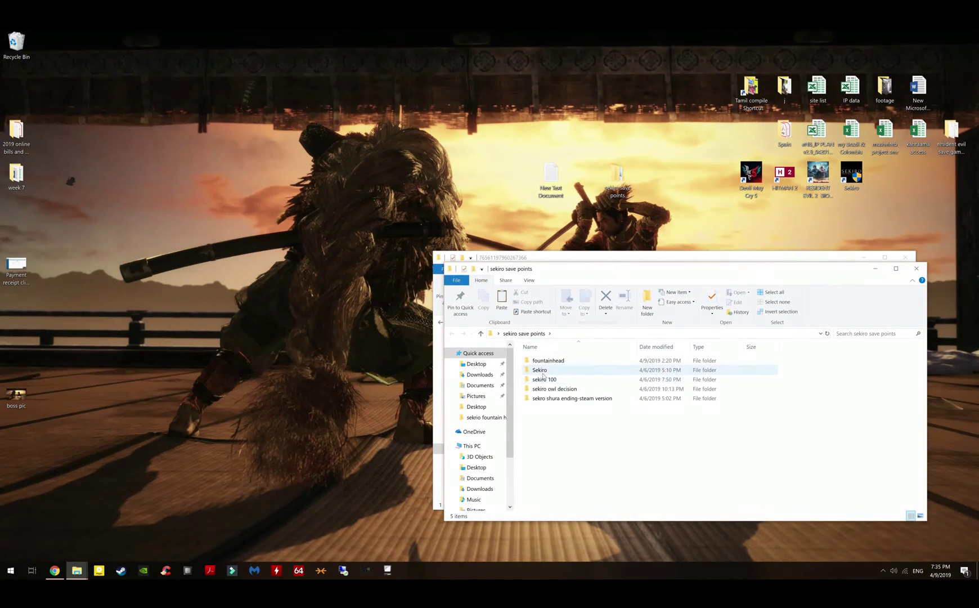
double_click(554, 389)
left_click(481, 333)
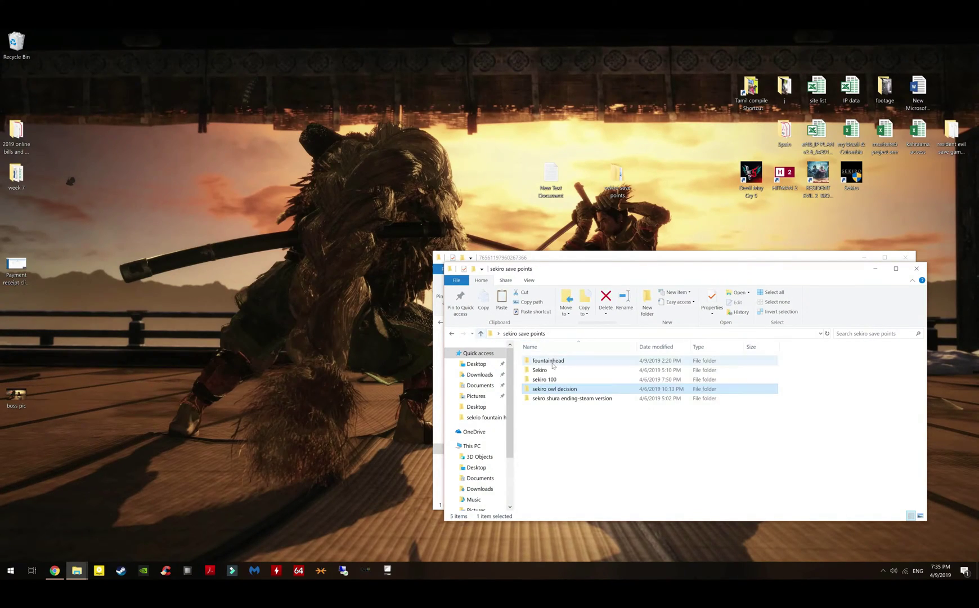
double_click(545, 367)
left_click(917, 269)
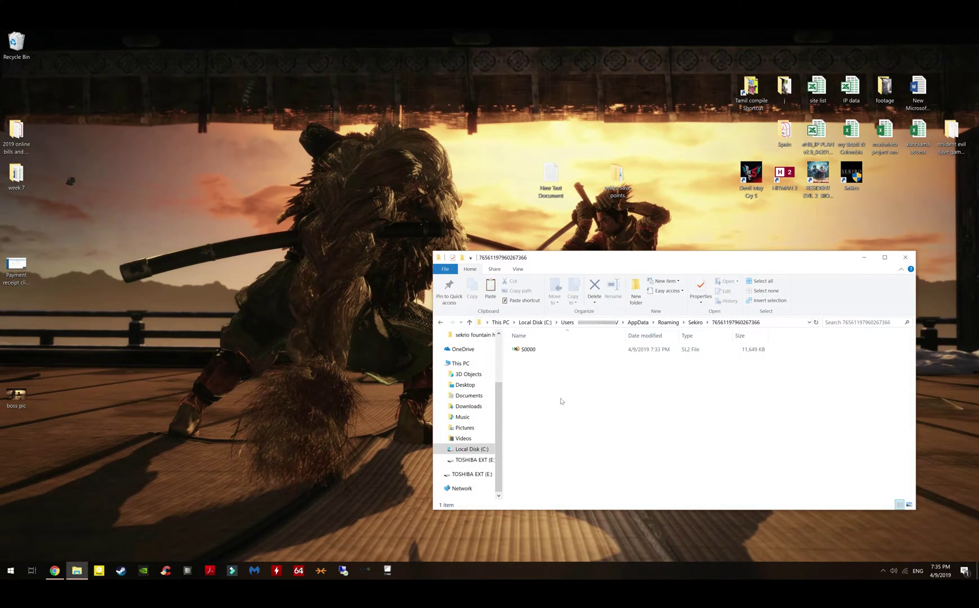
Paste the copied S0000 save into the game's account ID folder, replace the existing file, and minimize the window
right_click(562, 399)
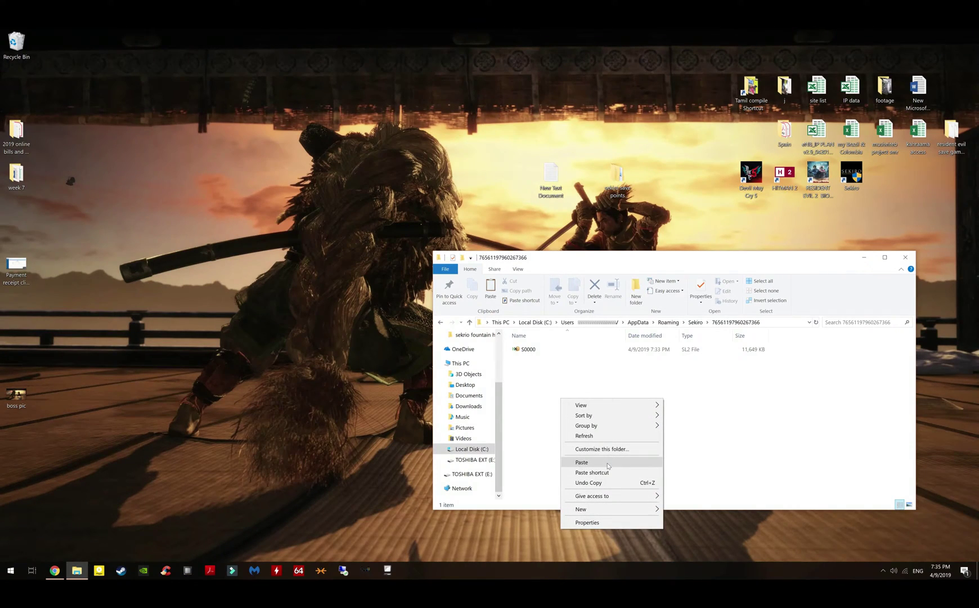
left_click(608, 465)
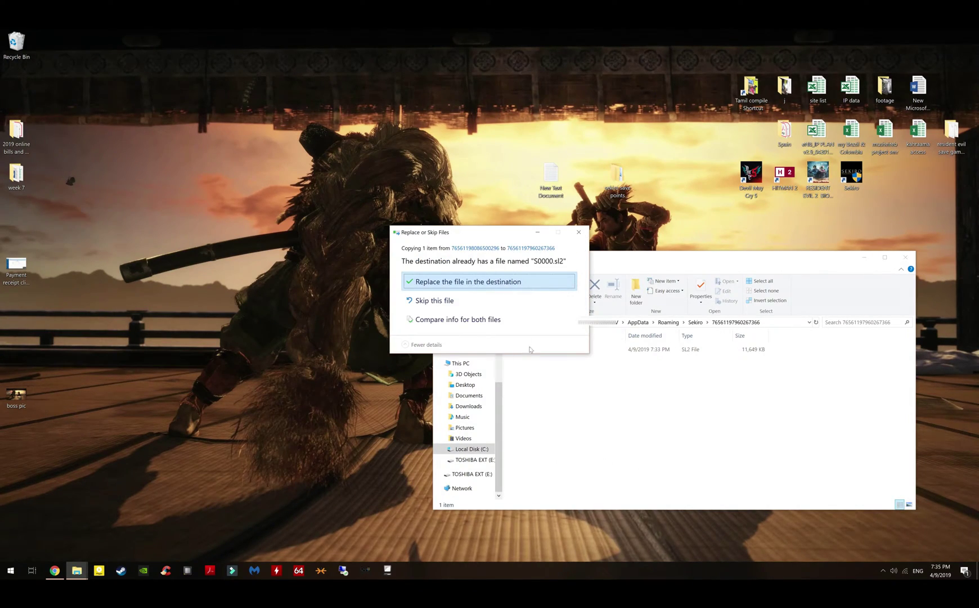
left_click(499, 287)
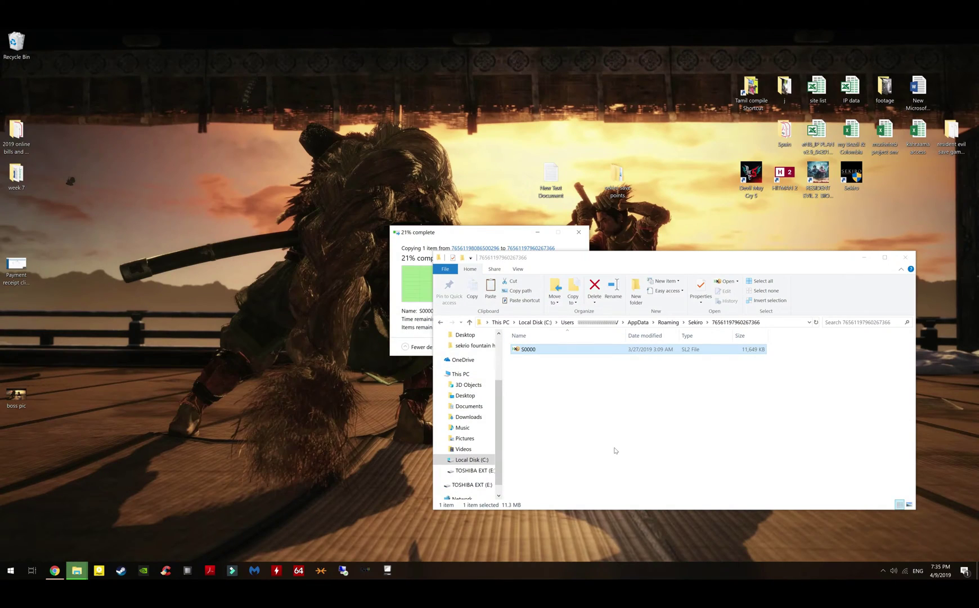
left_click(865, 259)
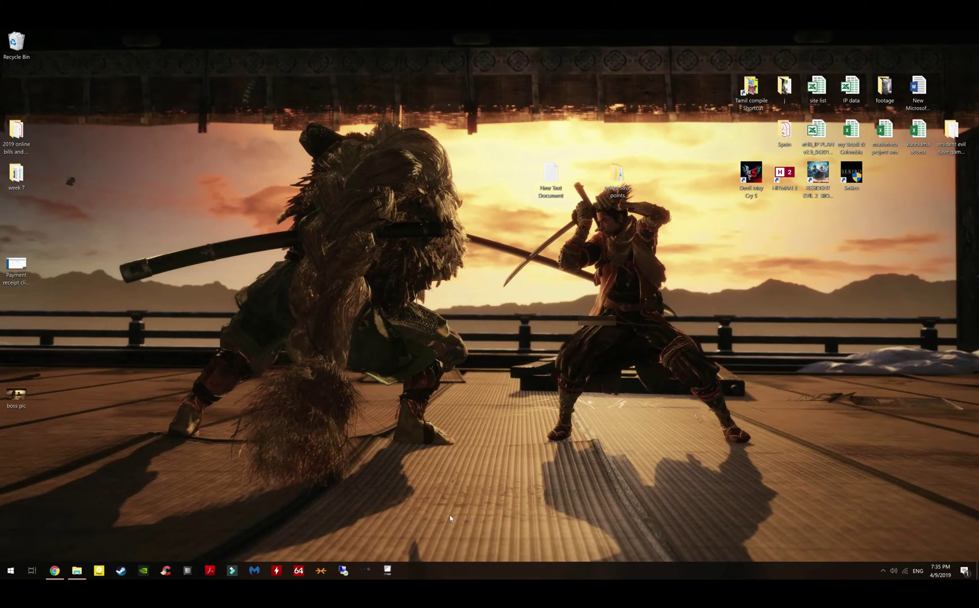
Launch Sekiro and try to load the replaced save data, retrying the load once
double_click(863, 179)
left_click(459, 365)
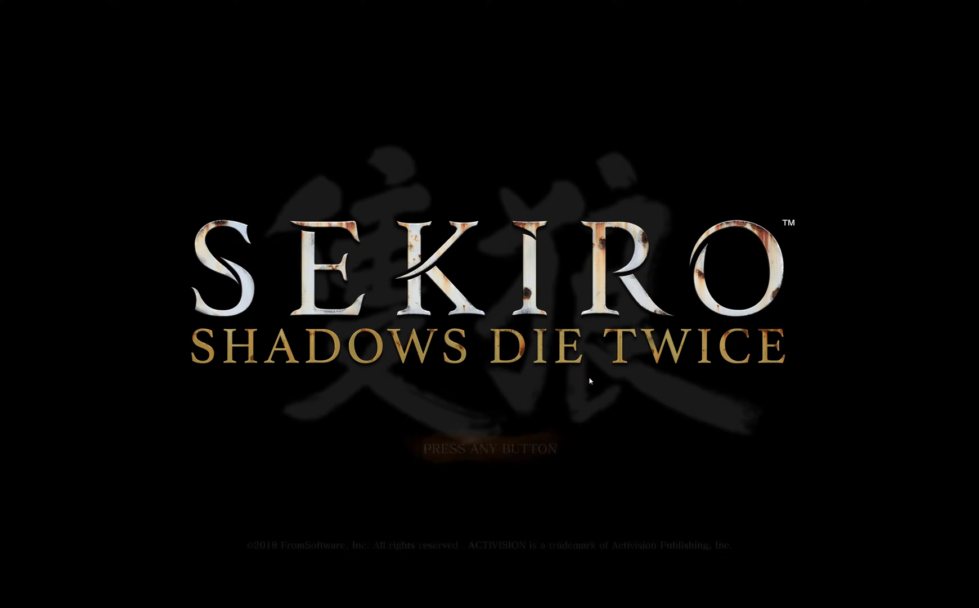
left_click(532, 458)
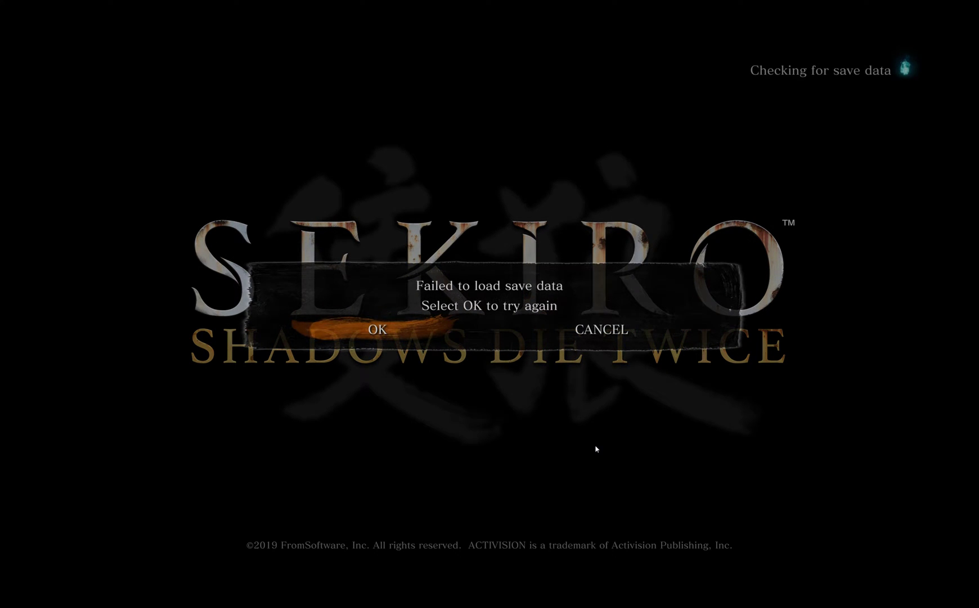
left_click(375, 330)
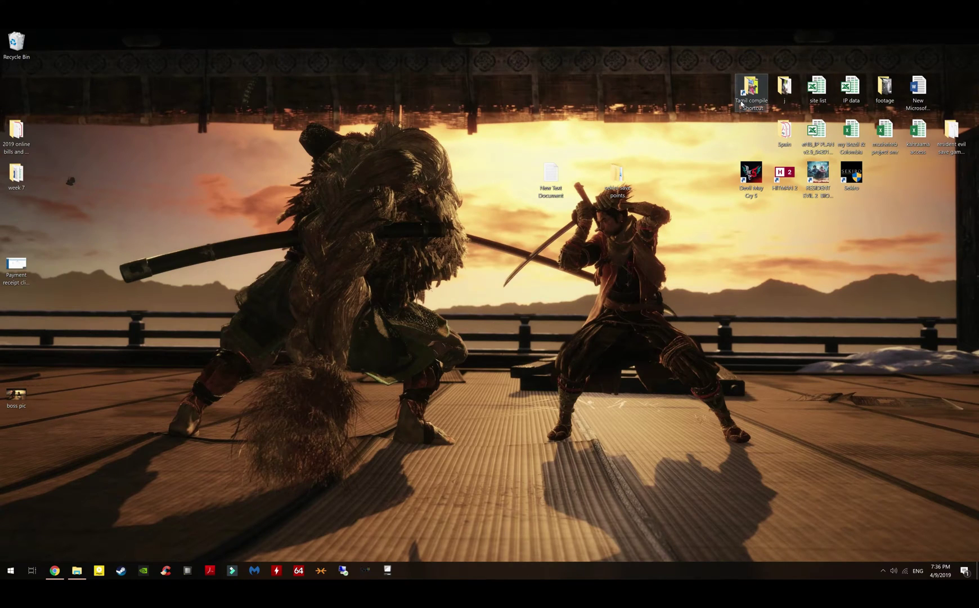
Copy the S0000 save file from the sekiro 100 folder inside sekiro save points
double_click(617, 174)
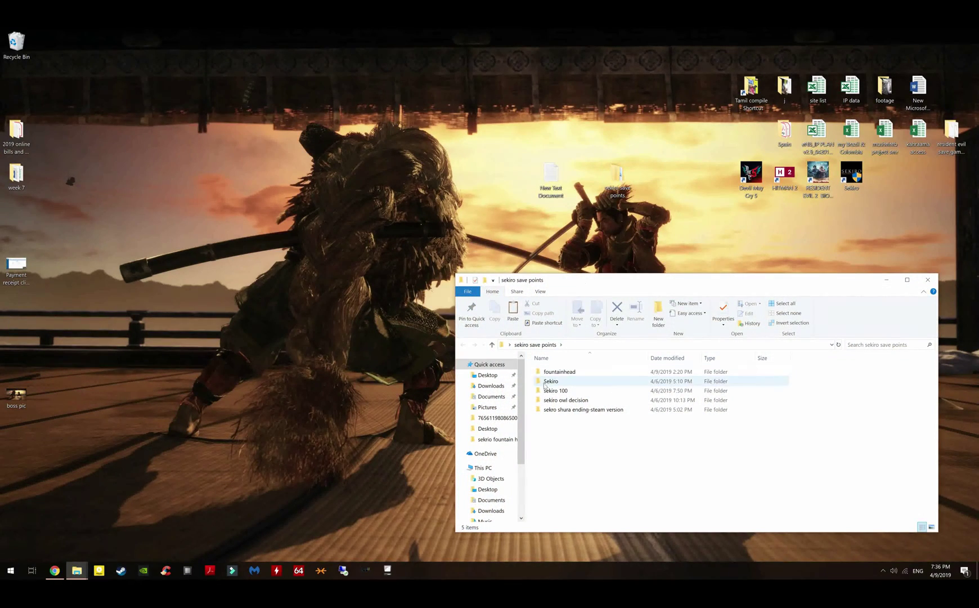
left_click(545, 393)
double_click(545, 392)
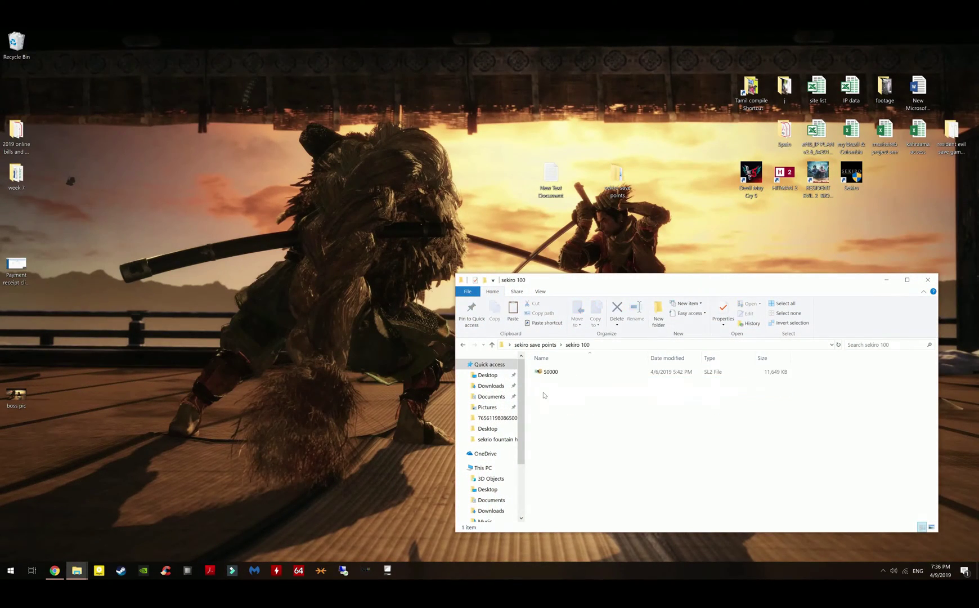
left_click(545, 372)
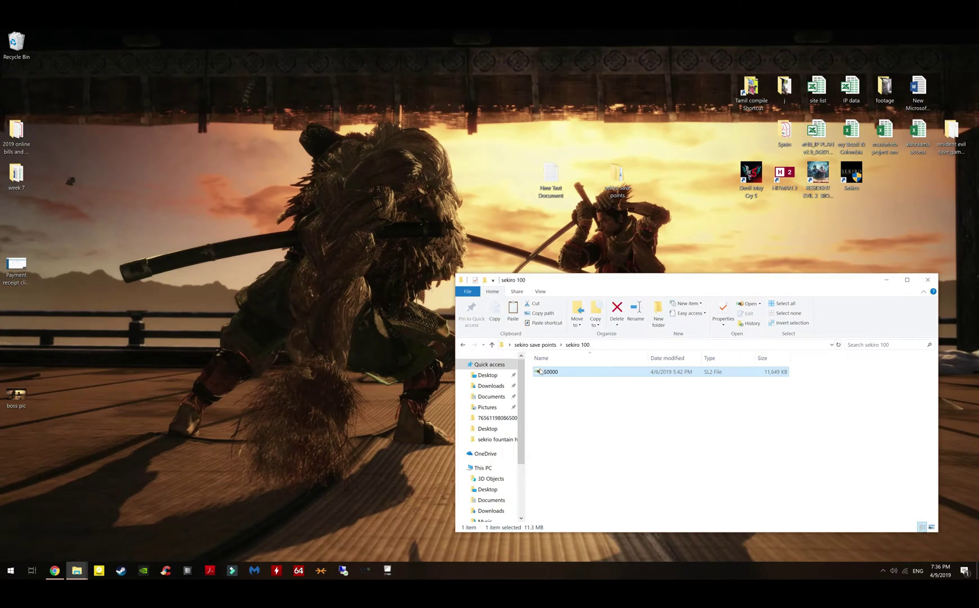
right_click(542, 372)
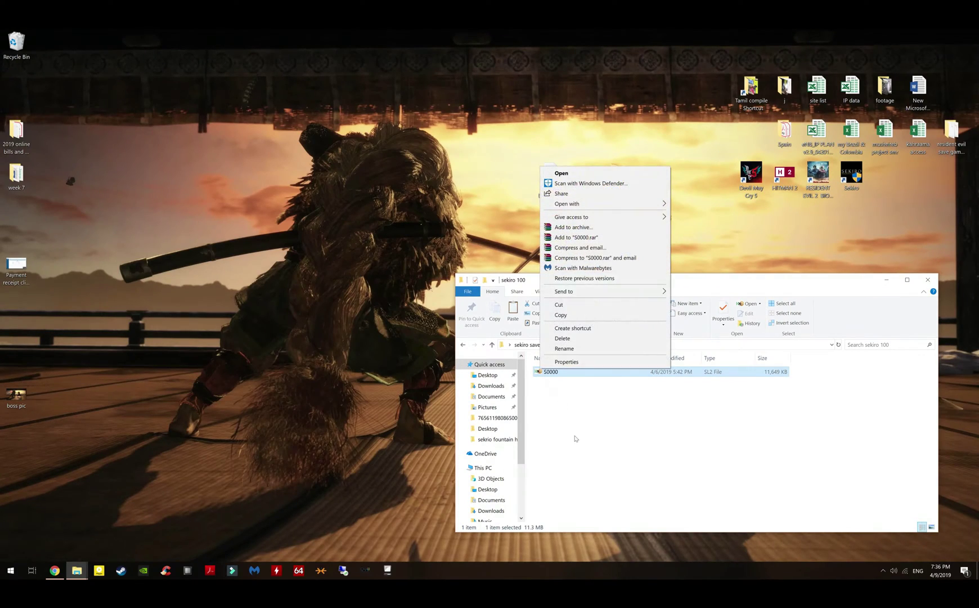
left_click(561, 315)
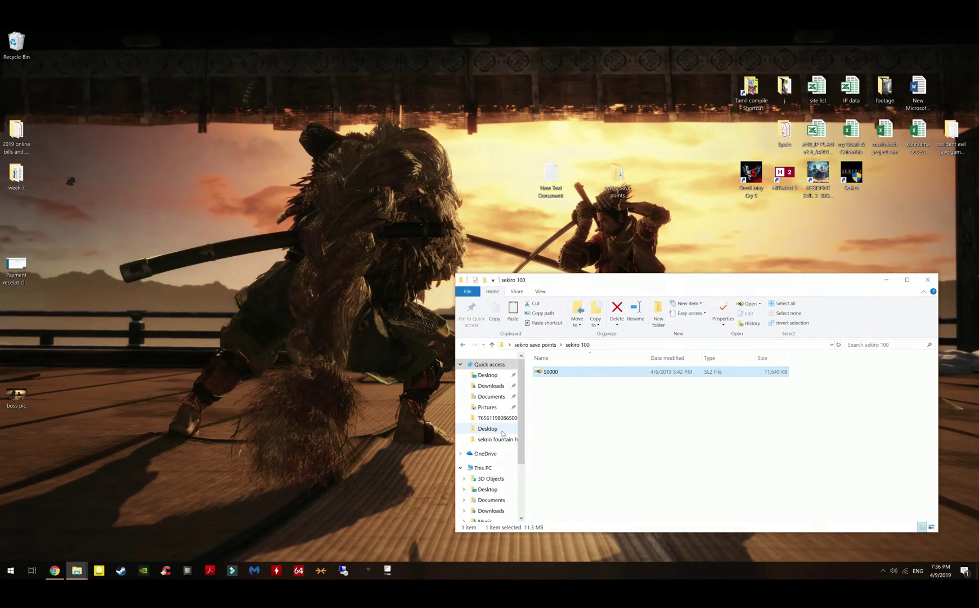
Open the game's account ID save folder inside Users, AppData, Roaming, Sekiro on Local Disk (C:)
left_click(503, 468)
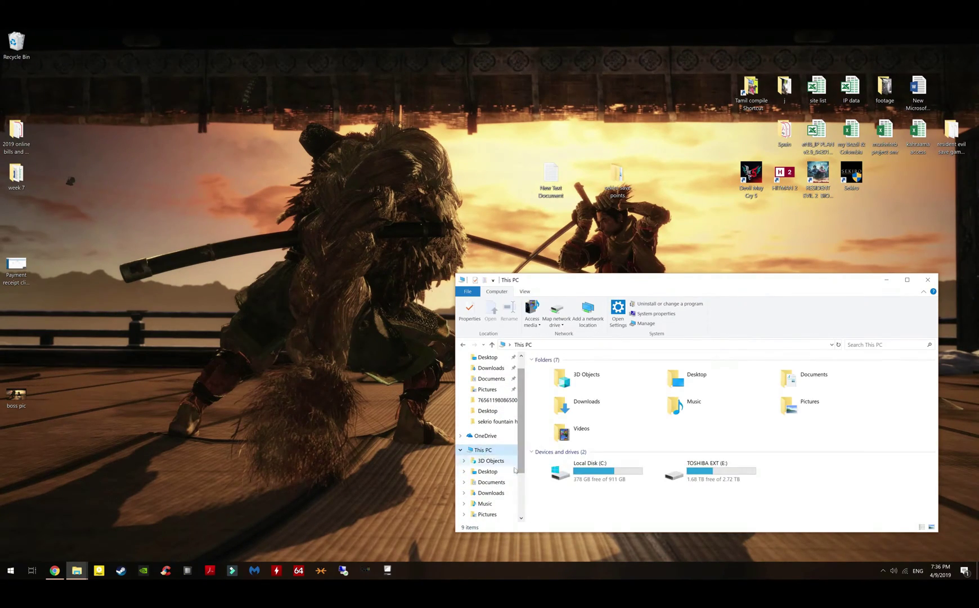
double_click(583, 471)
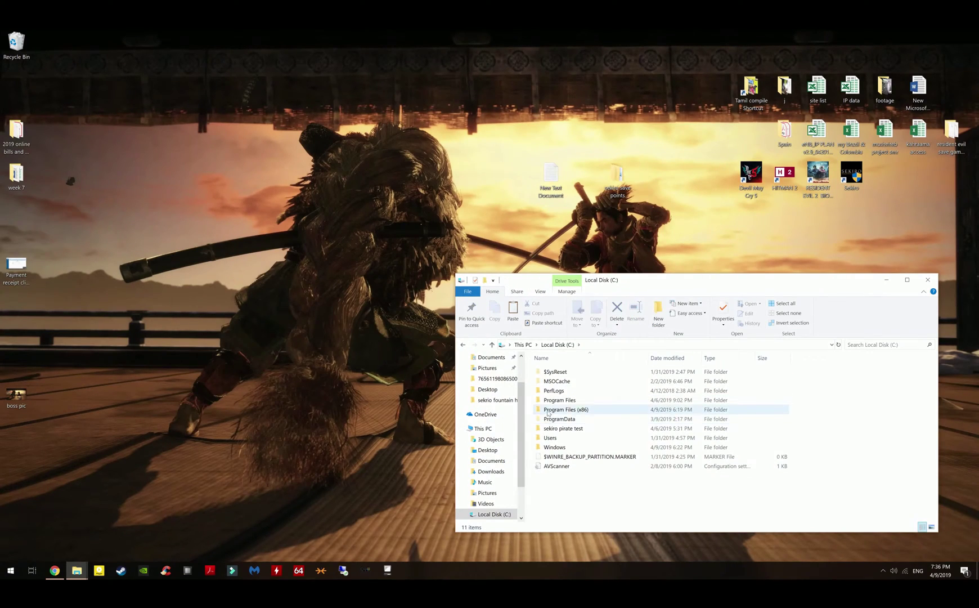
double_click(550, 437)
double_click(554, 381)
double_click(549, 419)
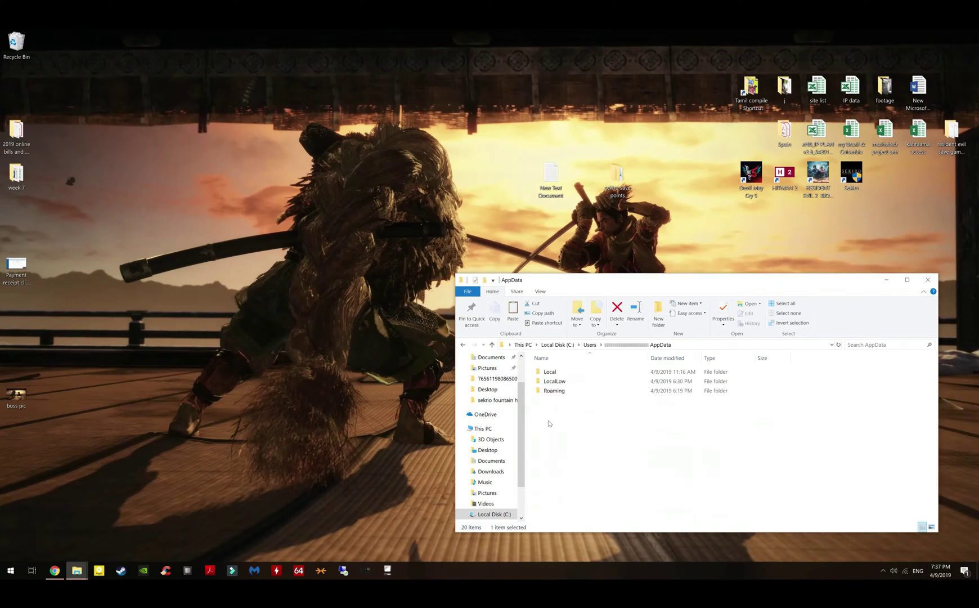
double_click(552, 391)
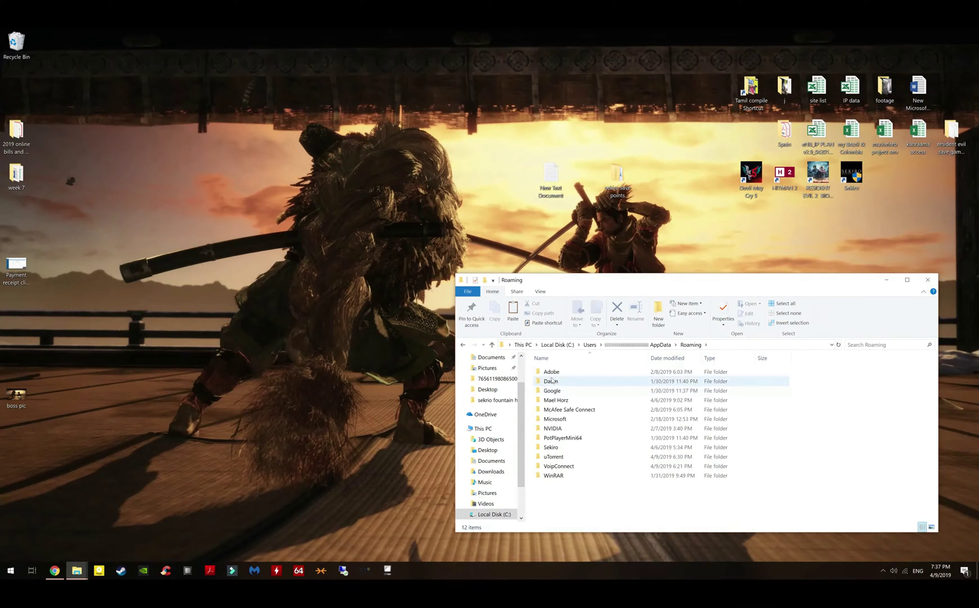
double_click(550, 446)
left_click(562, 373)
double_click(563, 372)
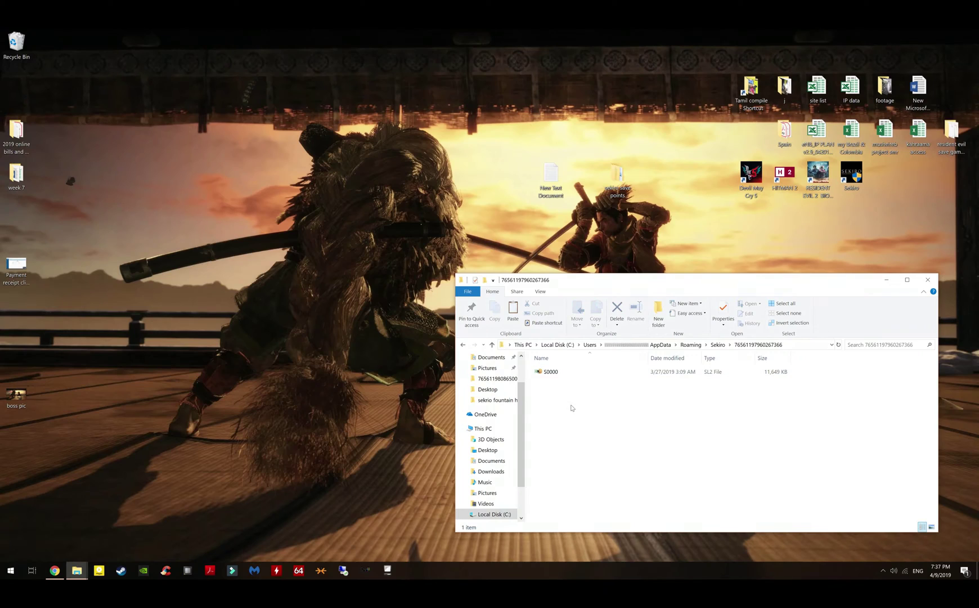
left_click(493, 348)
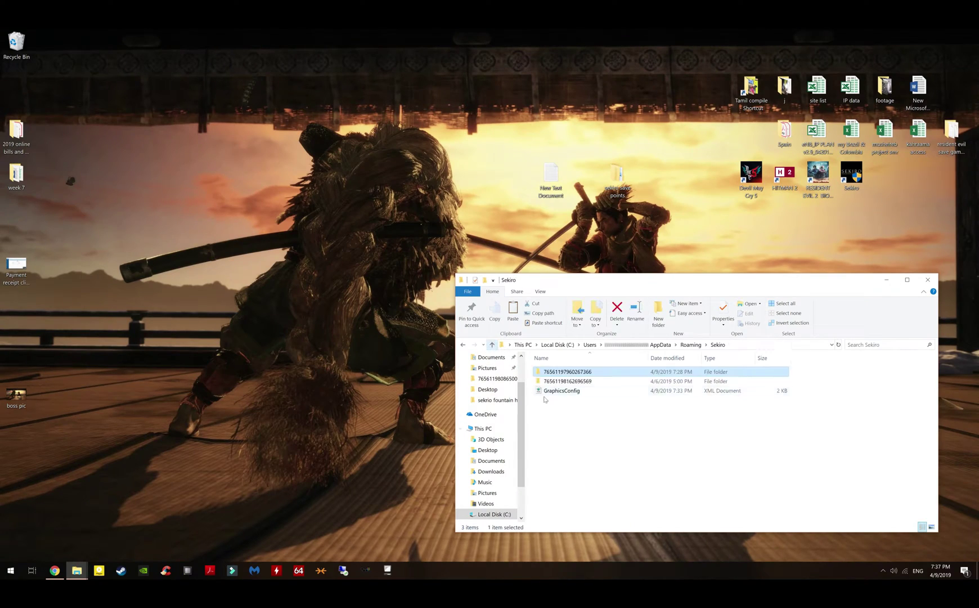
double_click(583, 374)
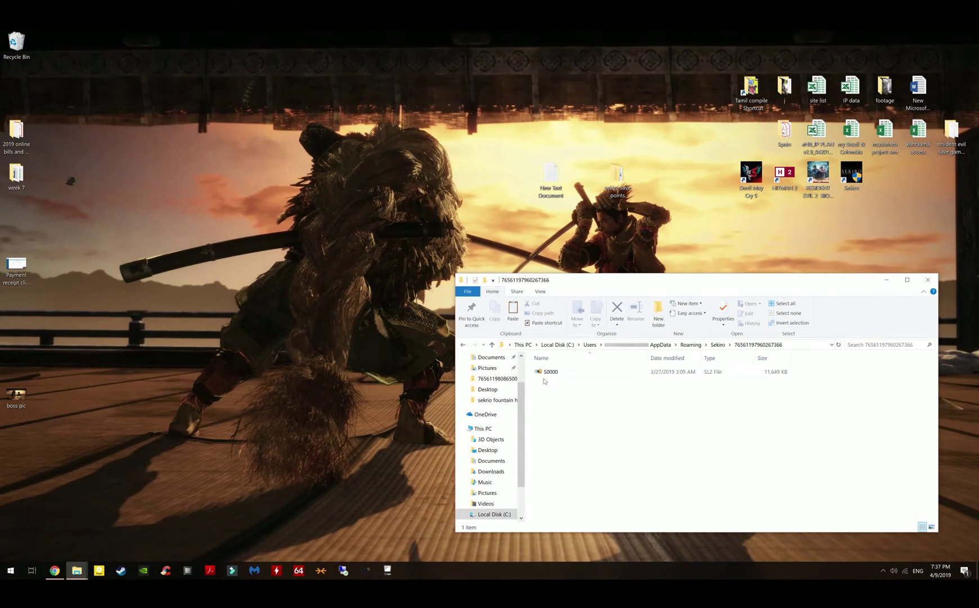
Paste the copied S0000 save from sekiro 100 and replace the existing file in the account ID folder
right_click(564, 418)
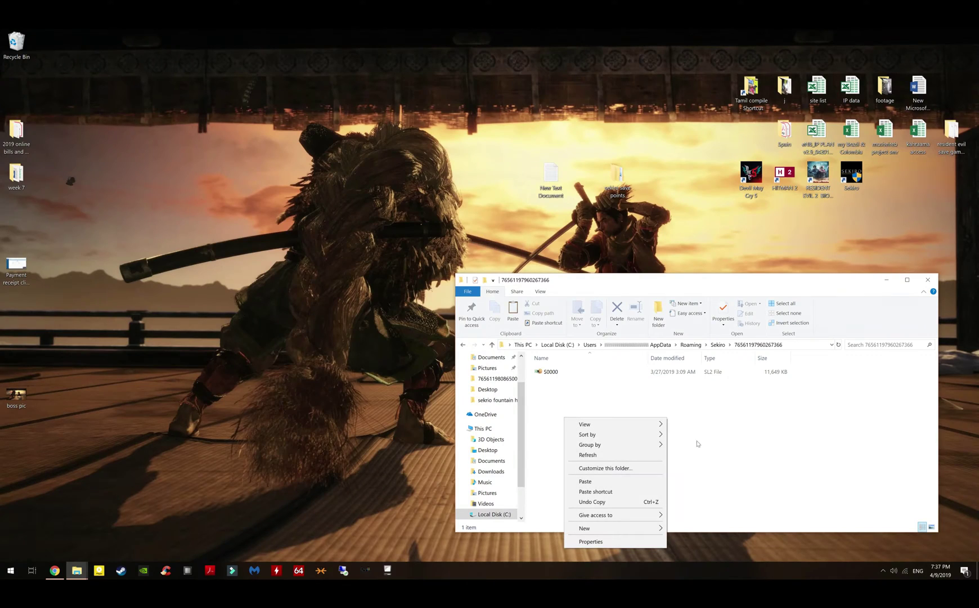
left_click(634, 482)
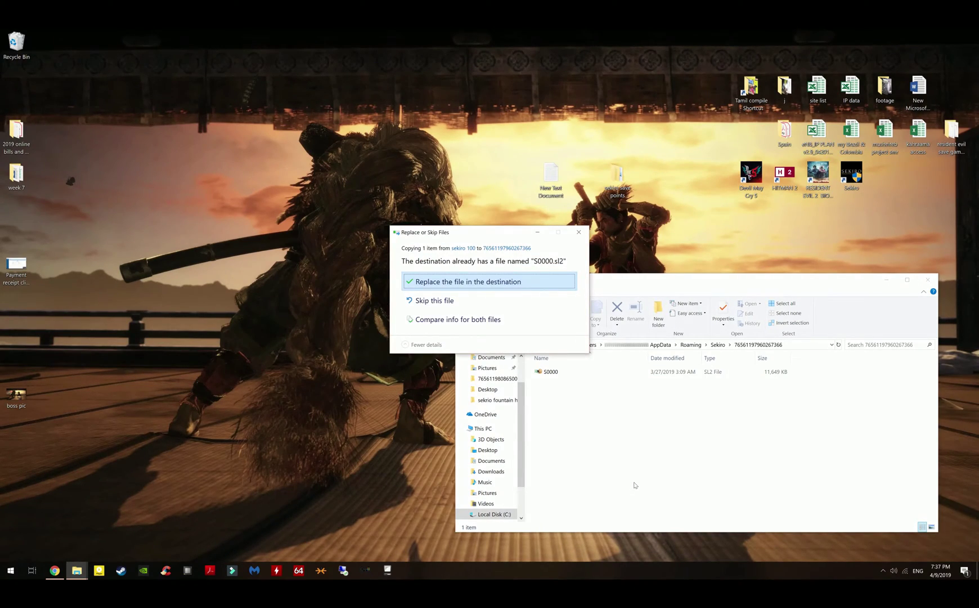
left_click(510, 282)
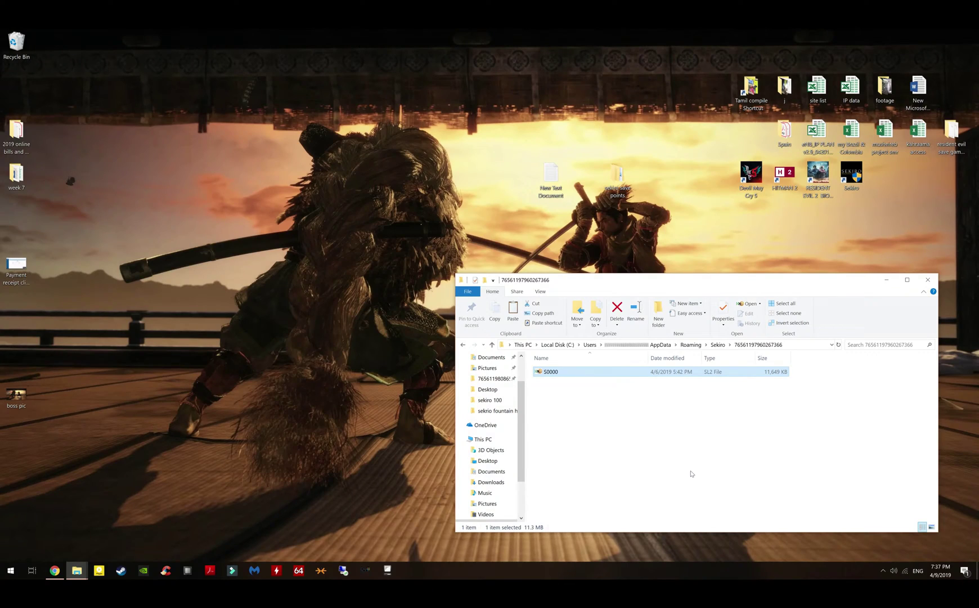
Open the account ID folder under Sekiro in sekiro save points and arrange it side by side with the game's save folder
left_click_drag(636, 280, 389, 238)
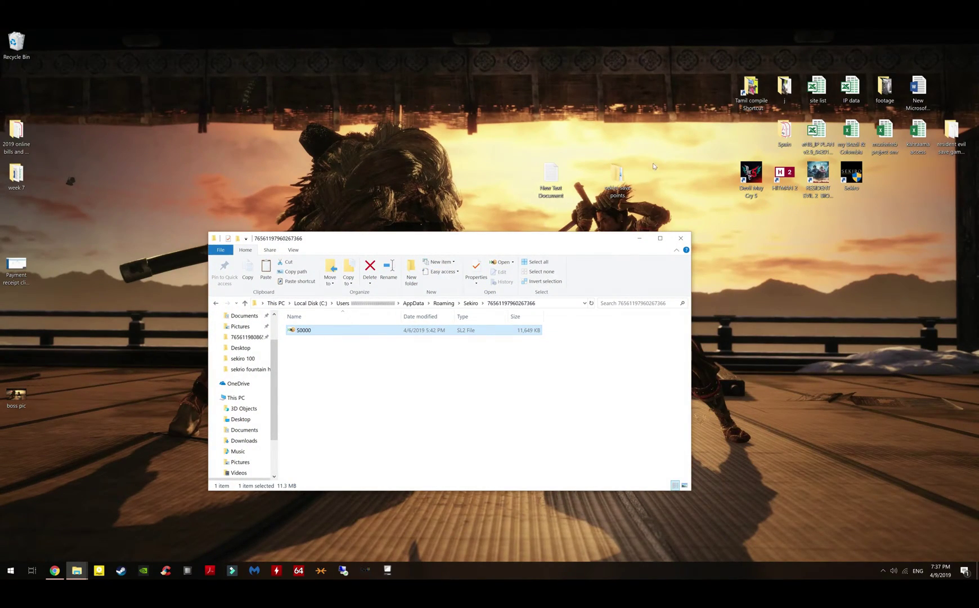
double_click(617, 175)
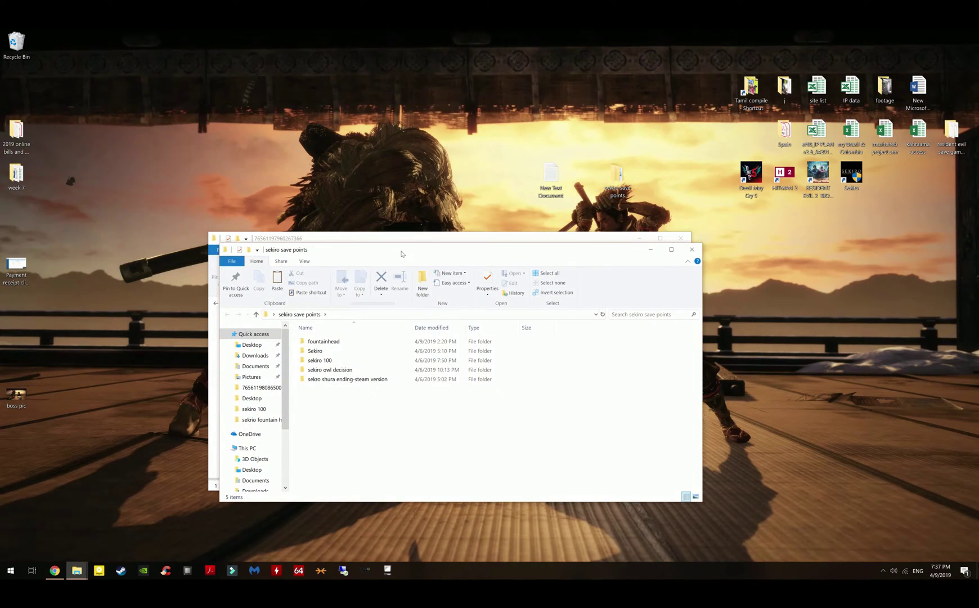
left_click_drag(402, 253, 556, 252)
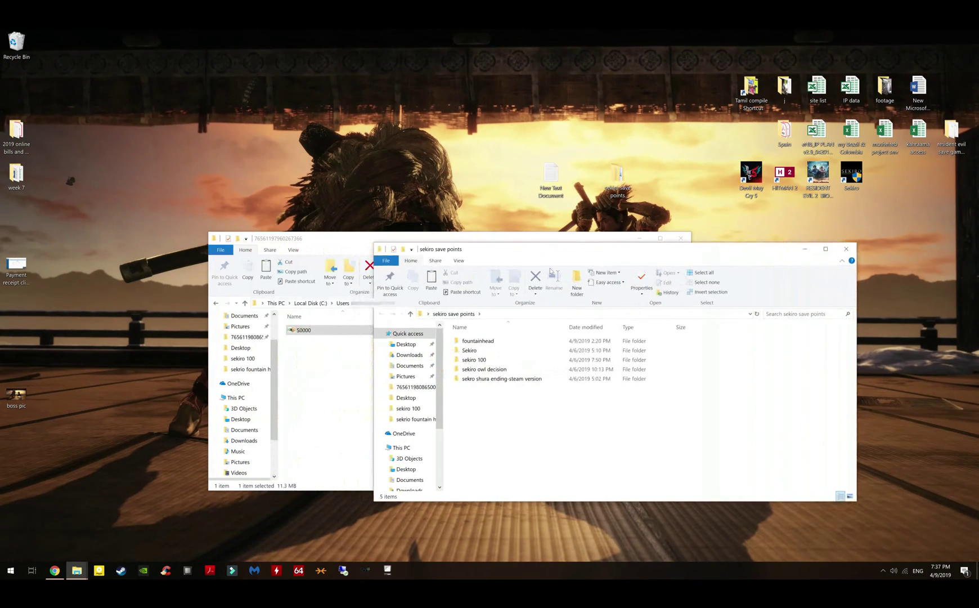
double_click(482, 351)
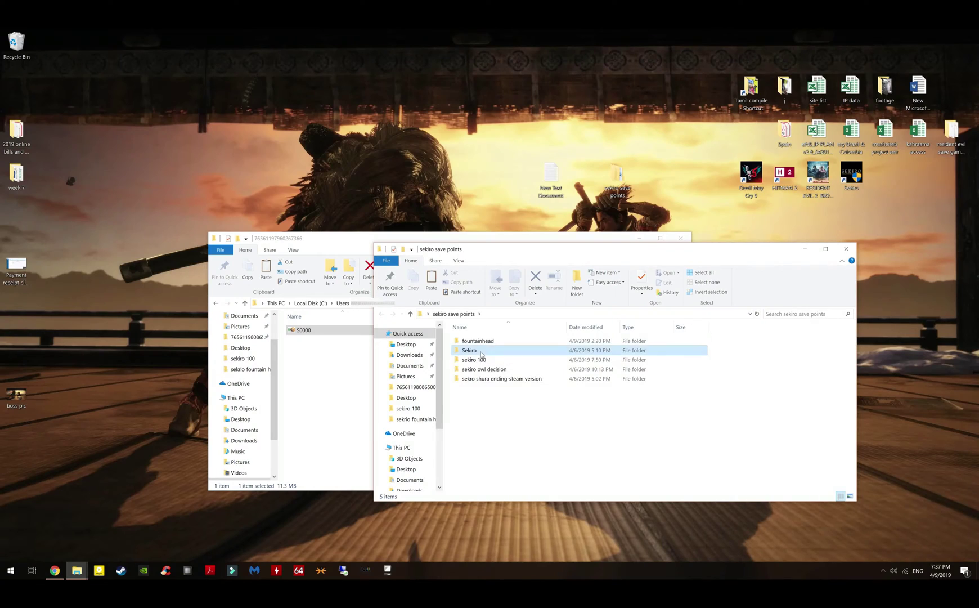
double_click(480, 341)
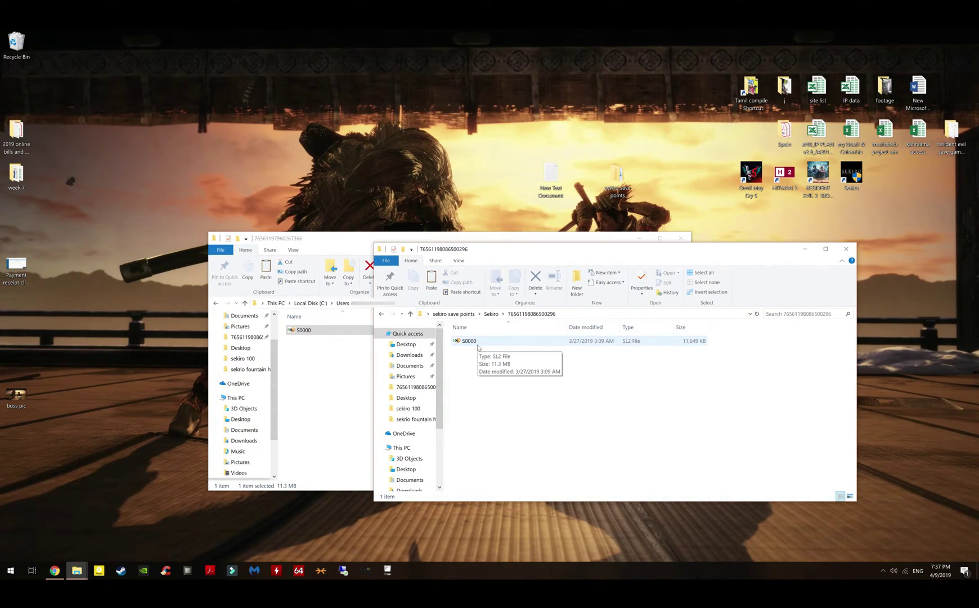
left_click_drag(497, 253, 657, 253)
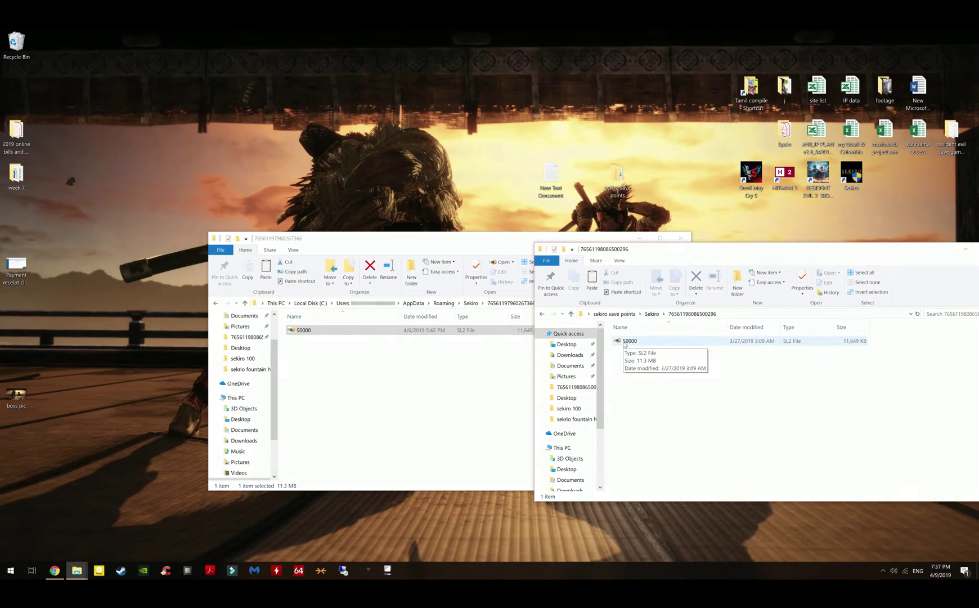
left_click_drag(655, 255, 683, 233)
left_click_drag(514, 246, 328, 242)
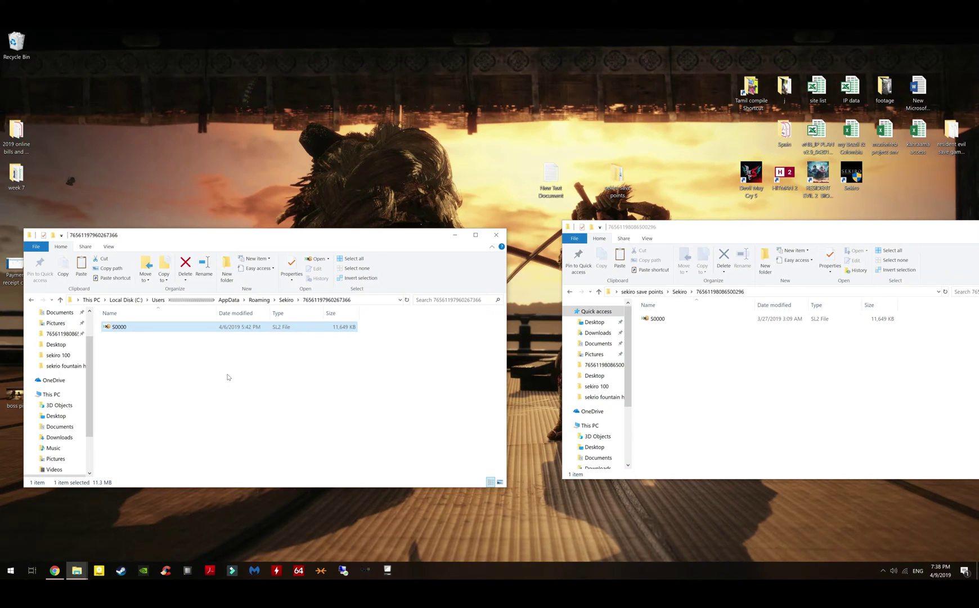
Launch Sekiro with administrator permission, skip the new game's intro, and save and quit to the Title menu
double_click(850, 169)
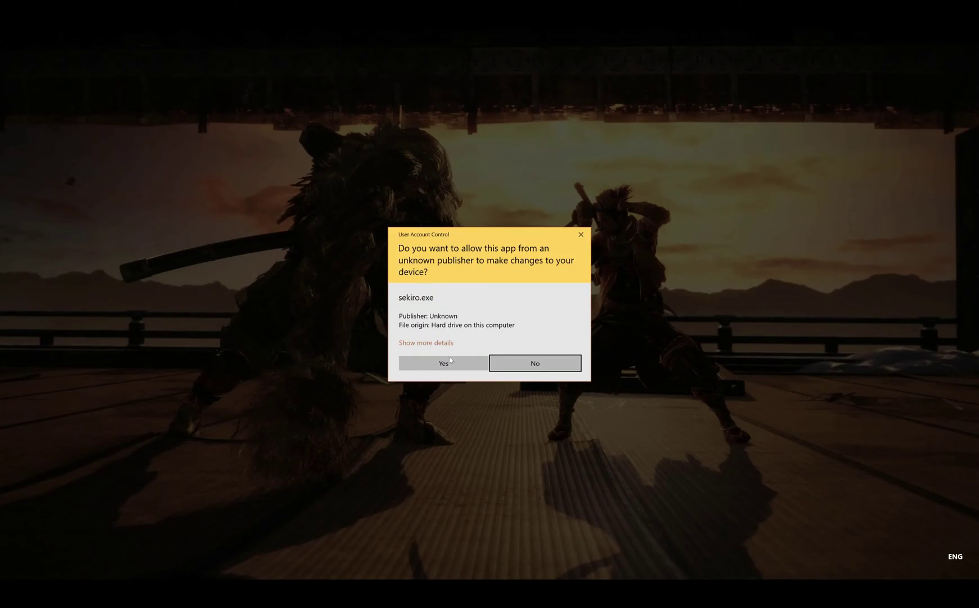
left_click(451, 357)
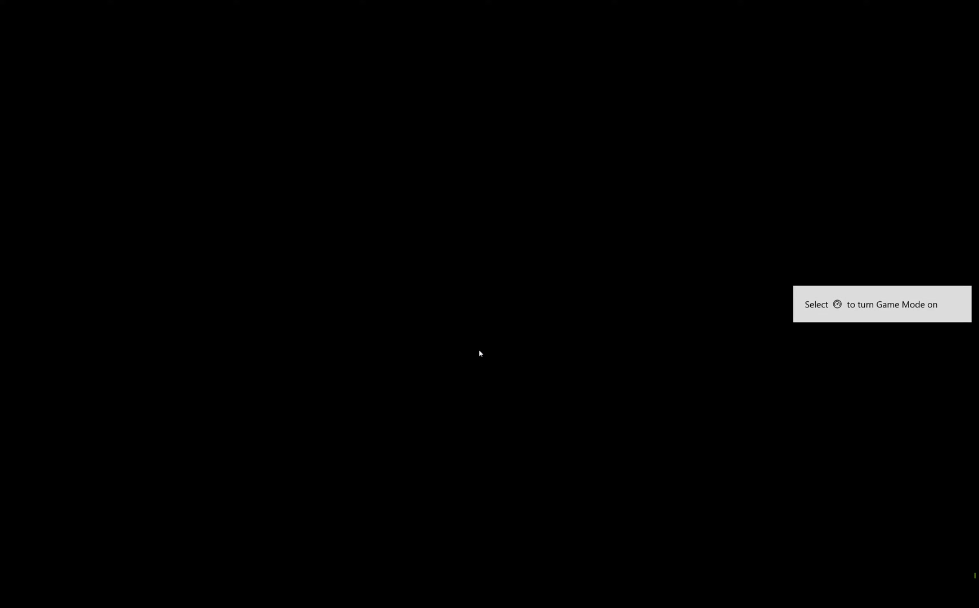
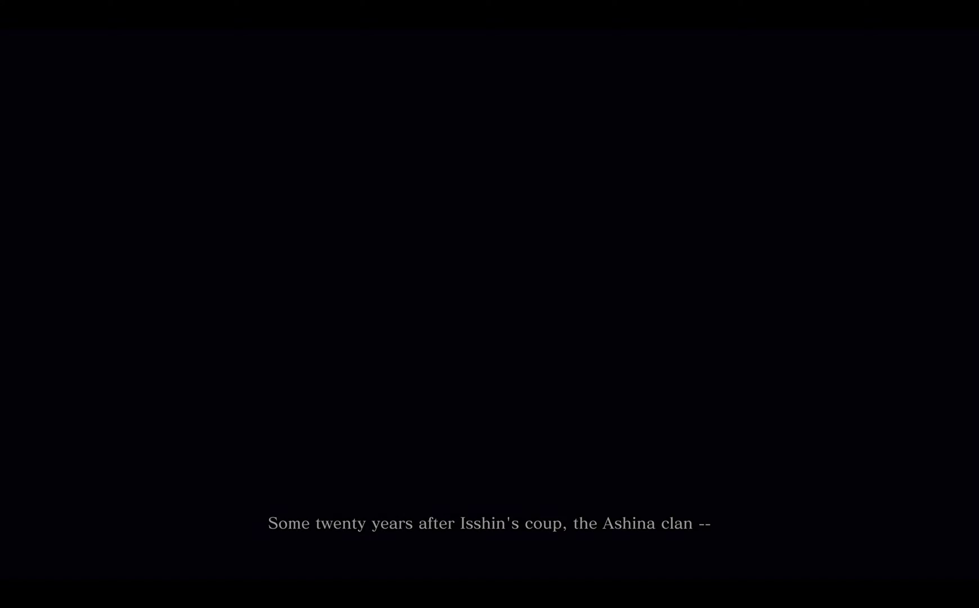
key("Escape")
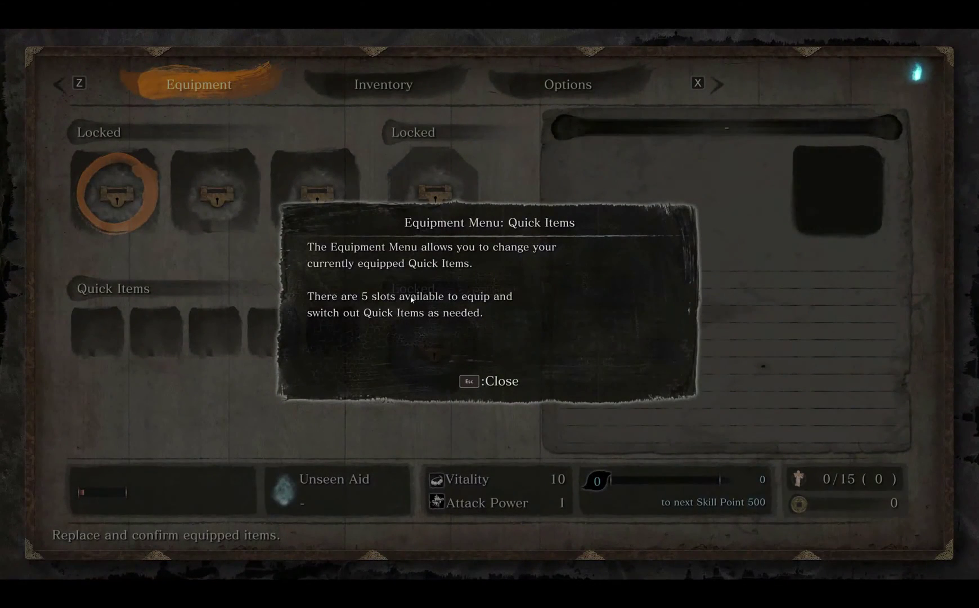
left_click(477, 386)
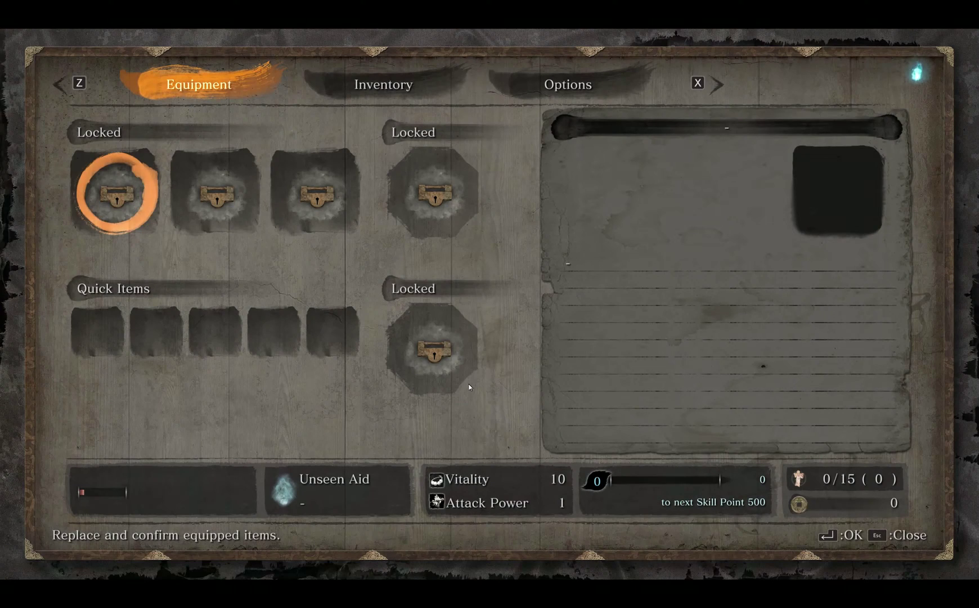
left_click(83, 84)
left_click(215, 461)
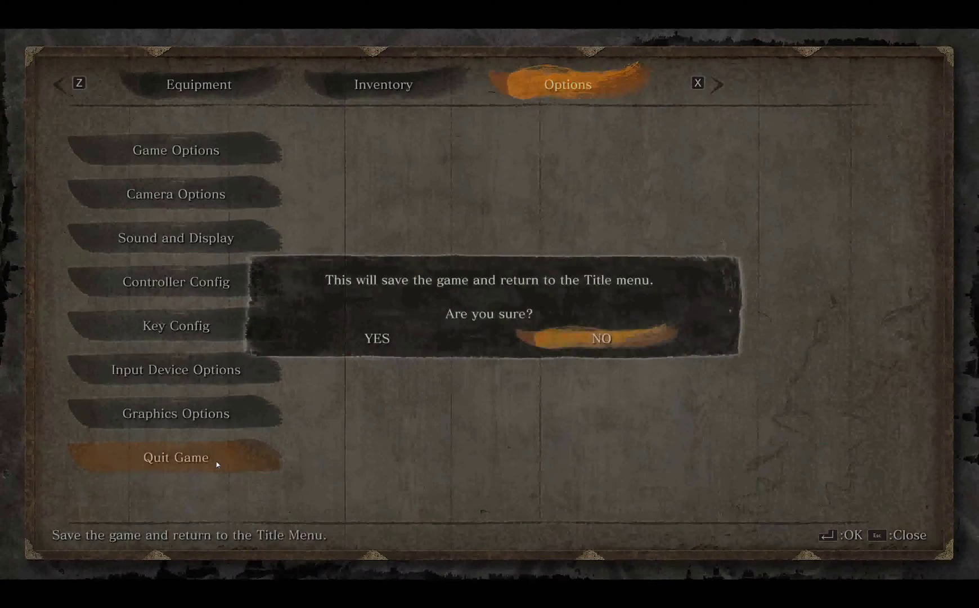
left_click(398, 340)
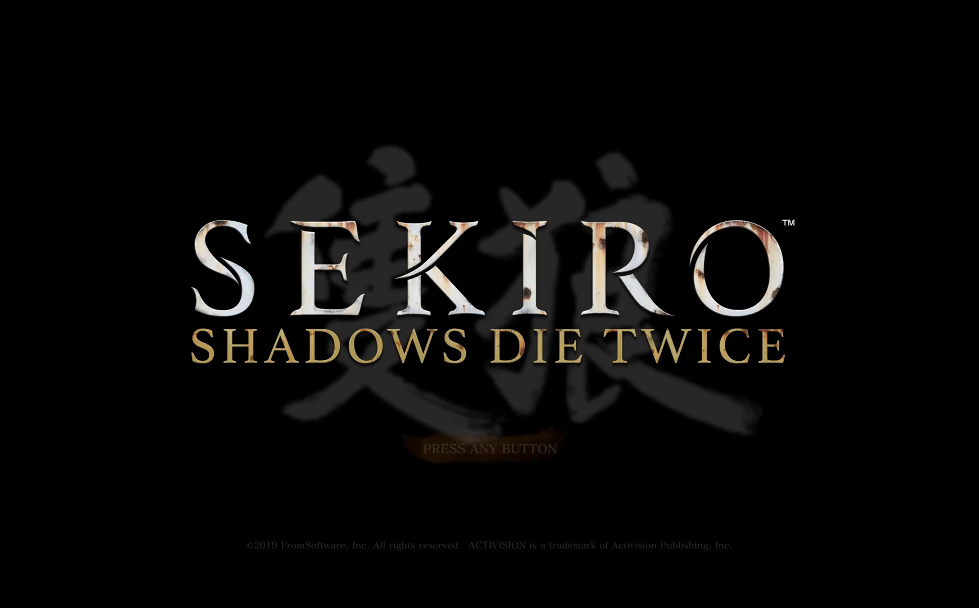
Delete the Ashina Reservoir profile from the Load Game list and try to start with the Ashina Outskirts profile
left_click(520, 447)
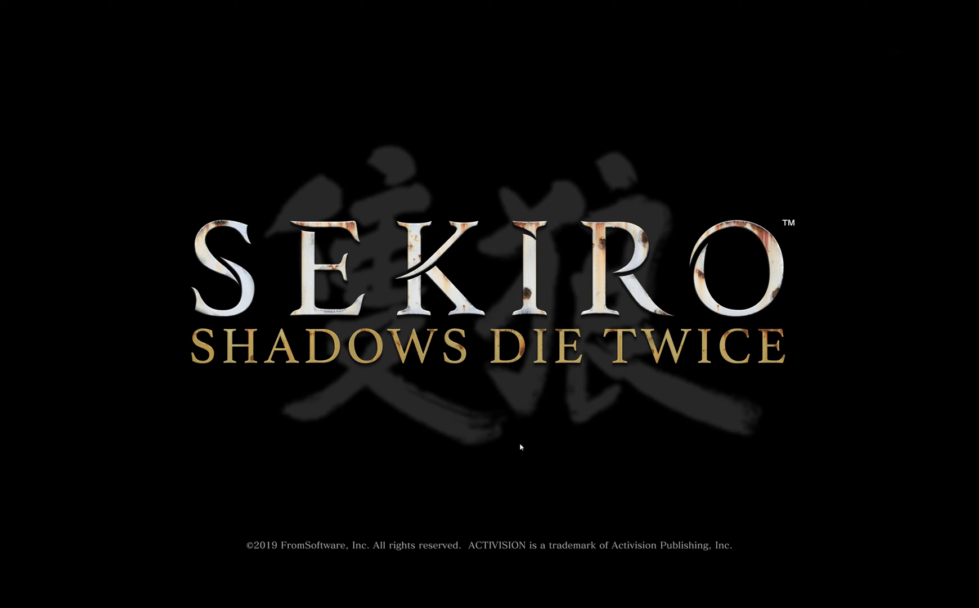
left_click(511, 458)
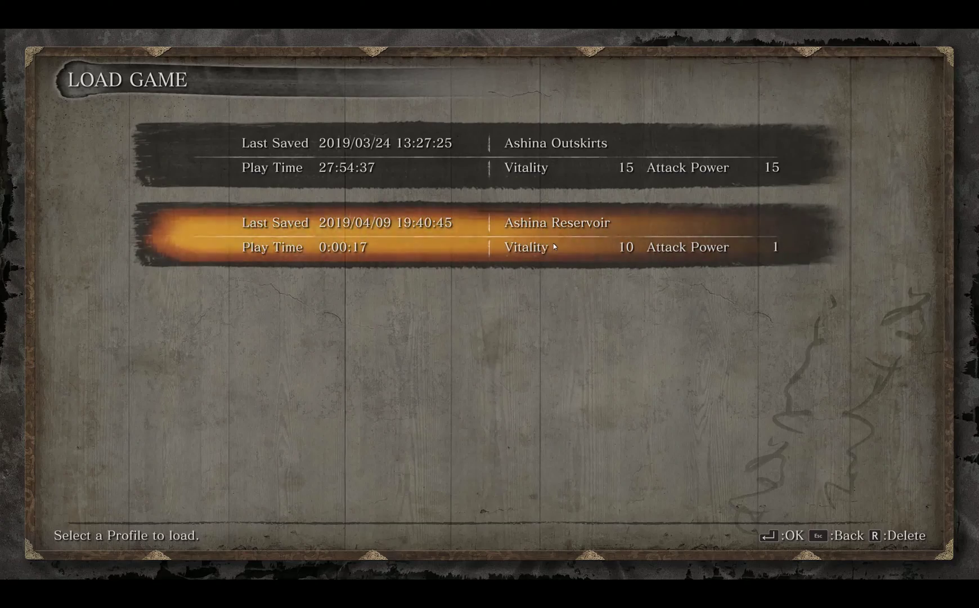
key("r")
left_click(401, 330)
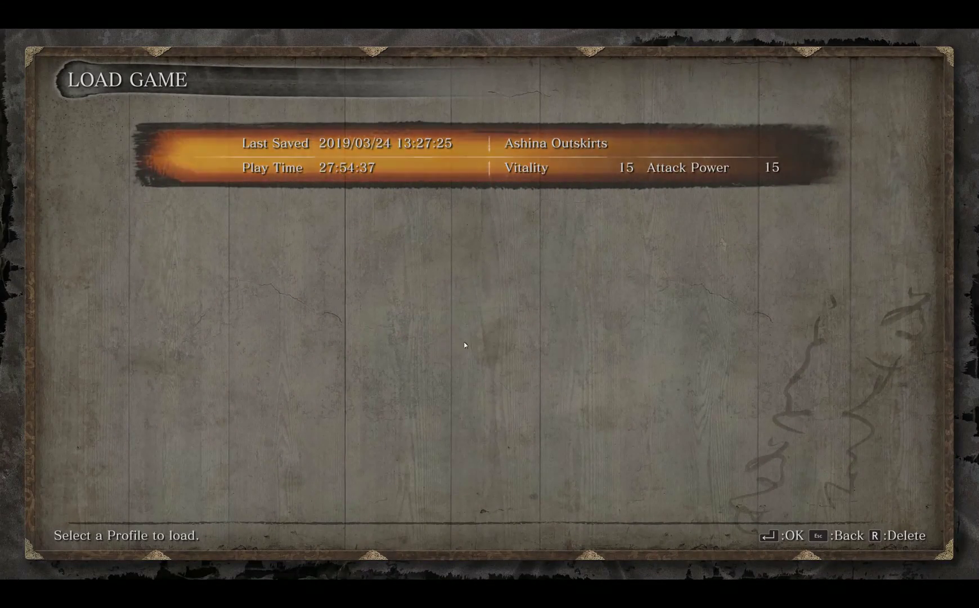
left_click(447, 178)
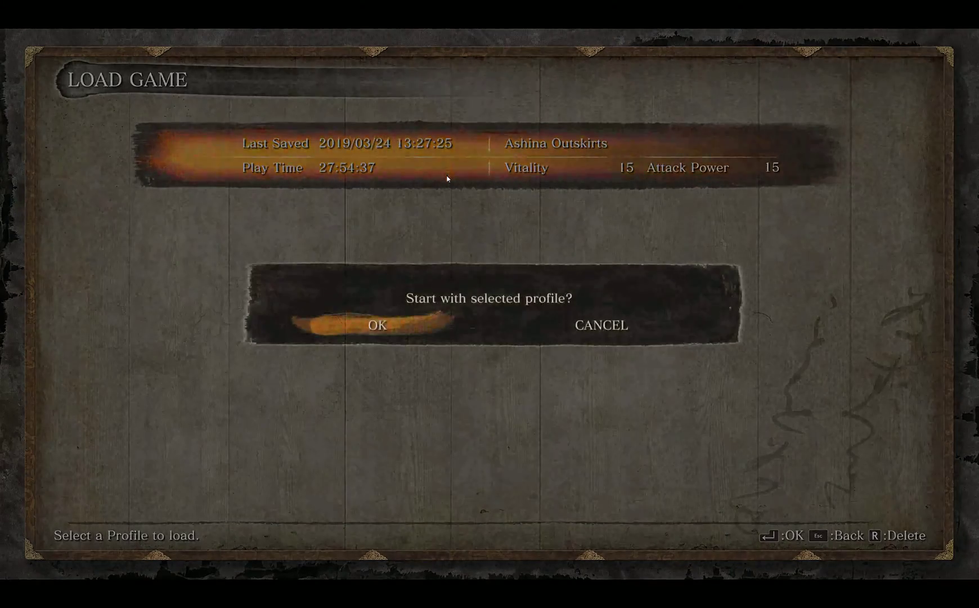
left_click(404, 333)
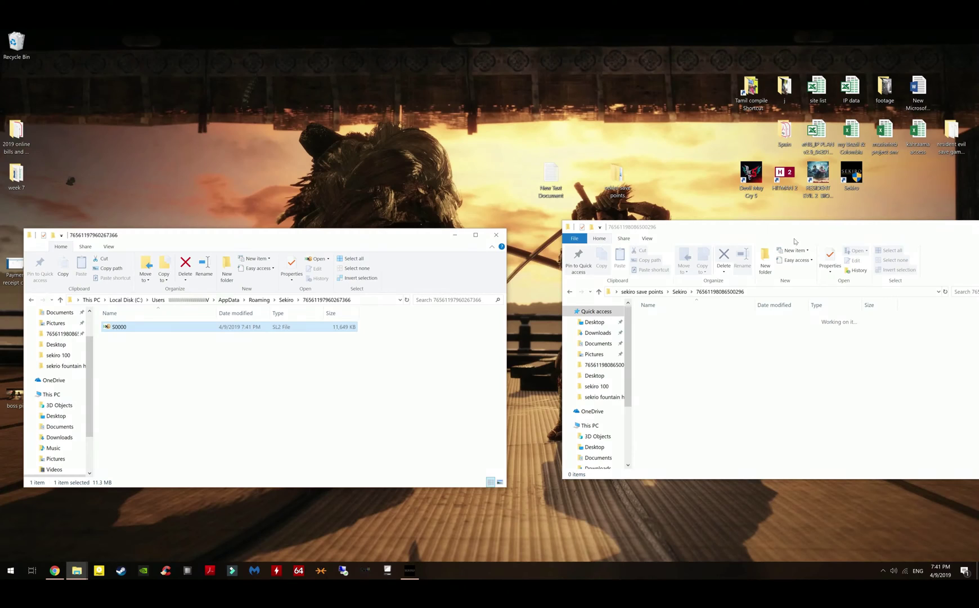
Close the sekiro save points folder window and open the game's S0000 save file in HxD Hex Editor
left_click_drag(946, 226, 905, 237)
key("alt+F4")
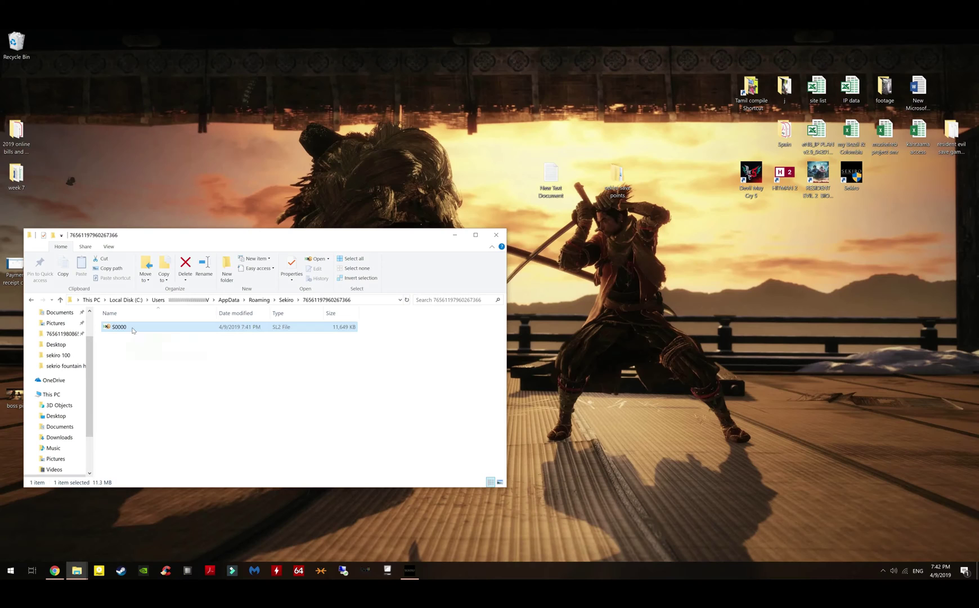
right_click(133, 330)
mouse_move(189, 369)
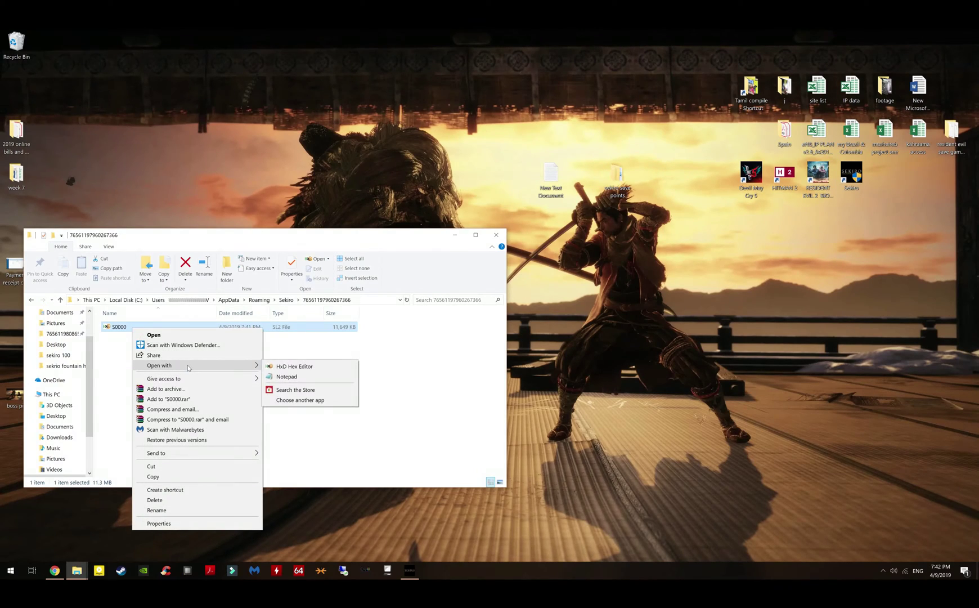
left_click(290, 366)
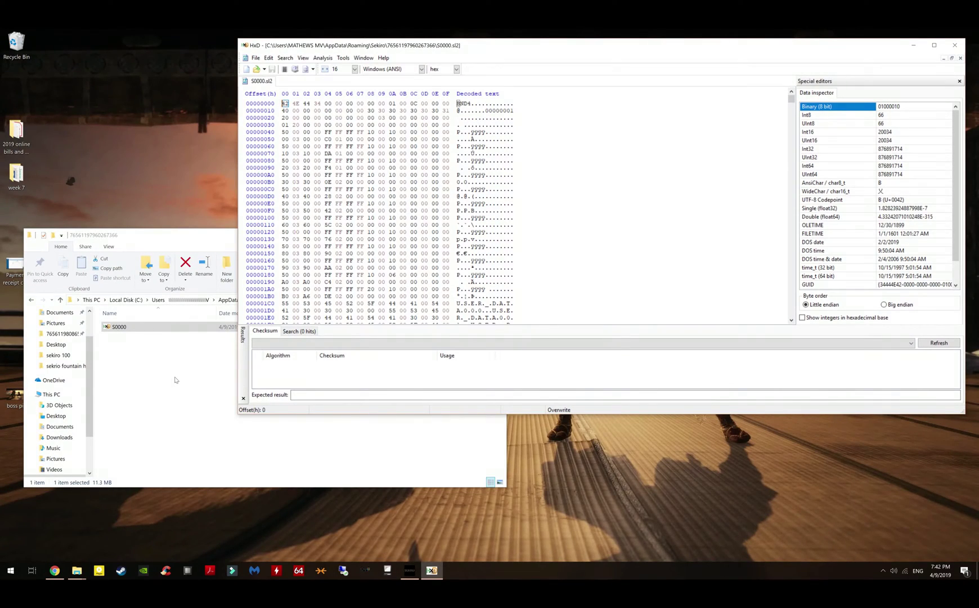
Switch to Chrome and copy the starting offset 00A003D4 from step 8 of the Stack Exchange save transfer guide
left_click(55, 571)
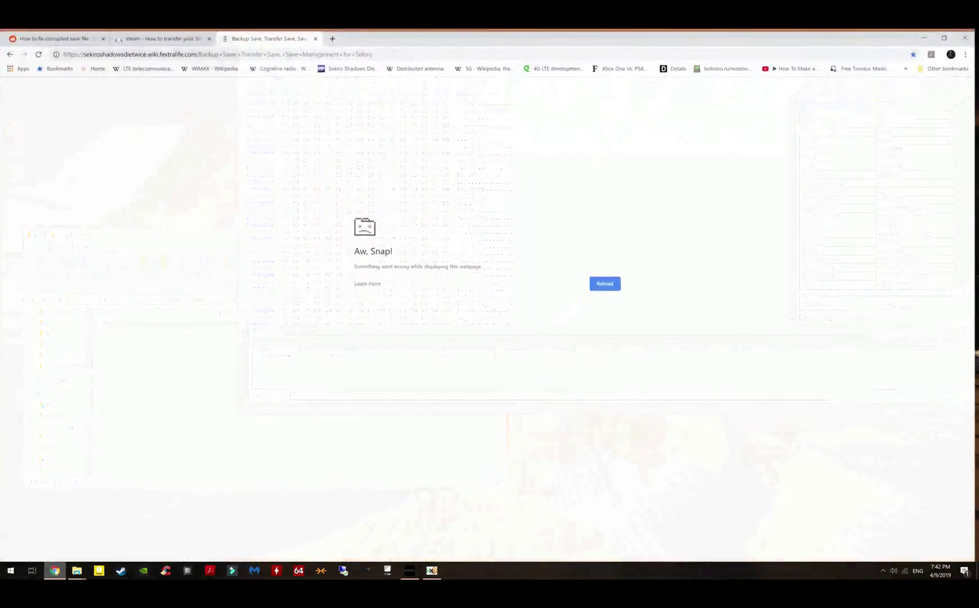
left_click(160, 36)
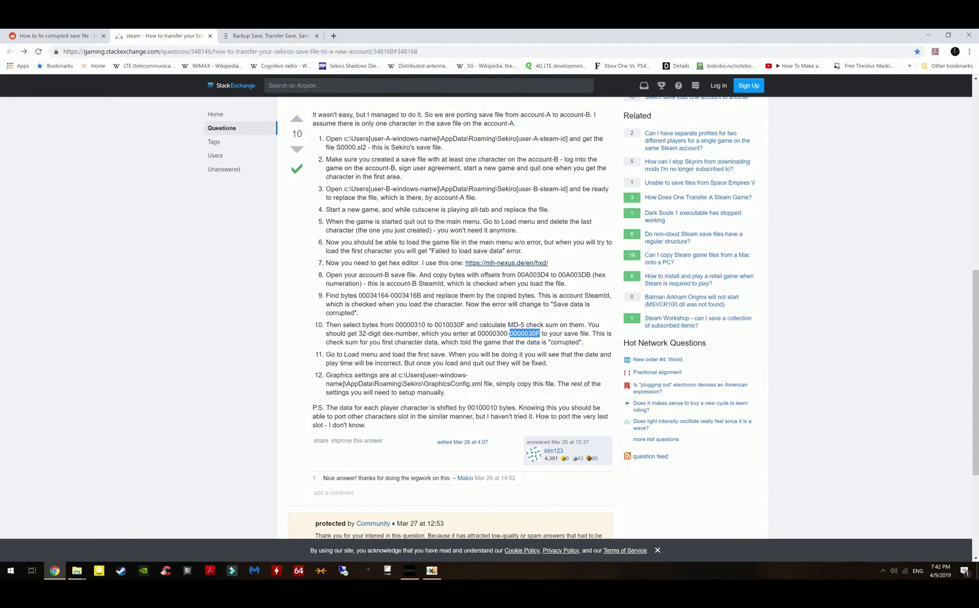
left_click_drag(518, 274, 548, 275)
right_click(548, 276)
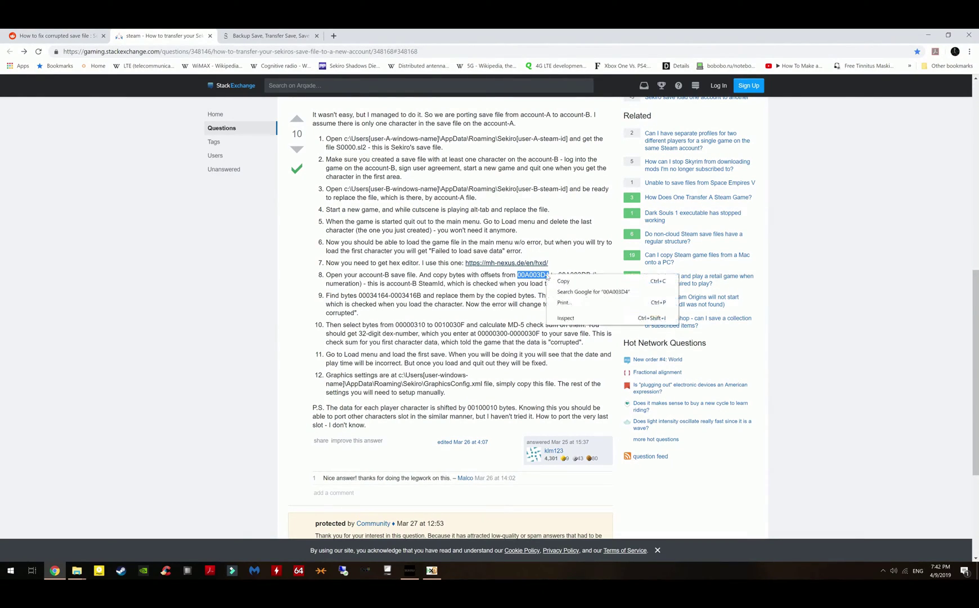
left_click(552, 280)
Switch to HxD and go to hex offset 00A003D4 in the S0000 file, counted from the beginning
left_click(432, 571)
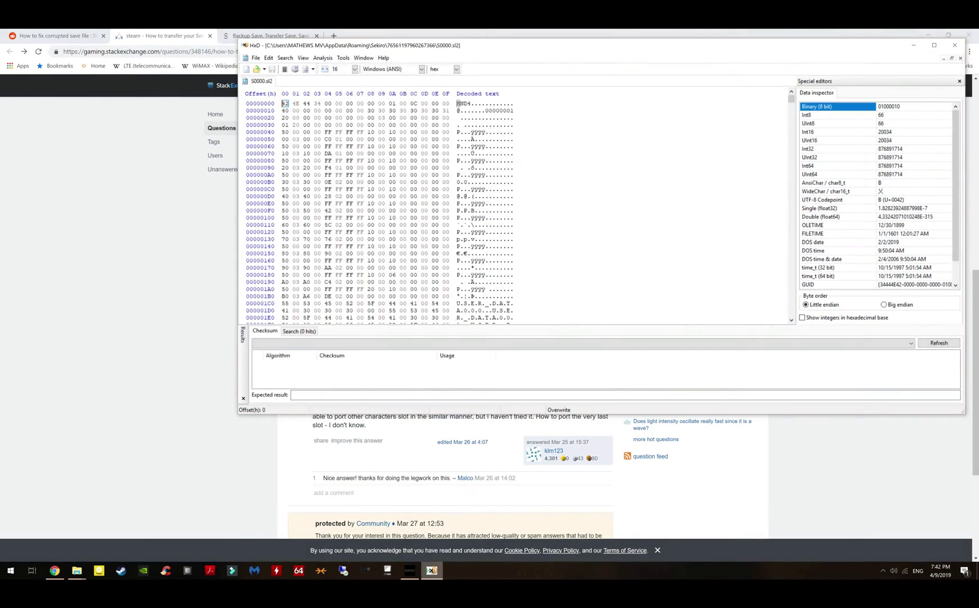
left_click(268, 57)
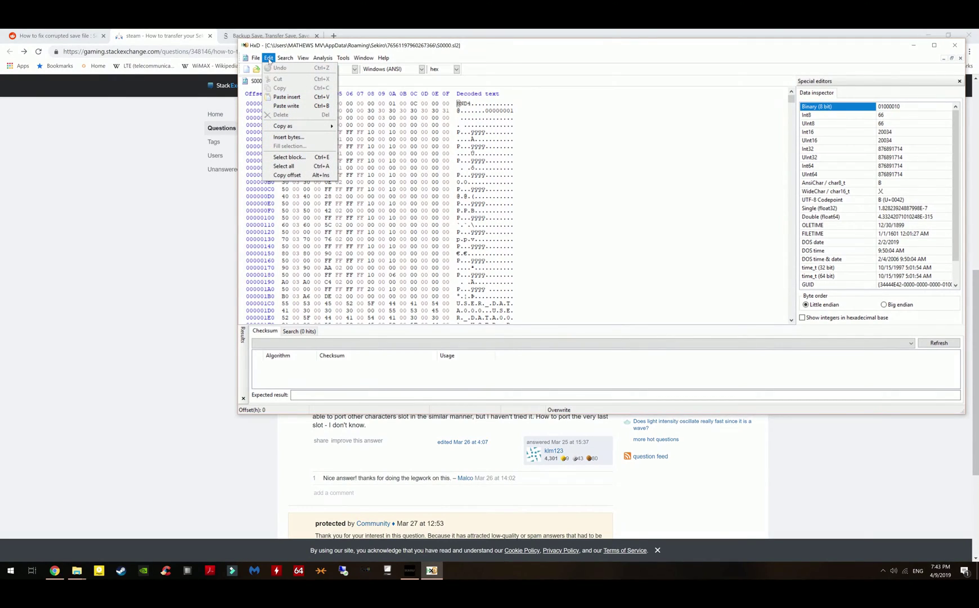
mouse_move(285, 58)
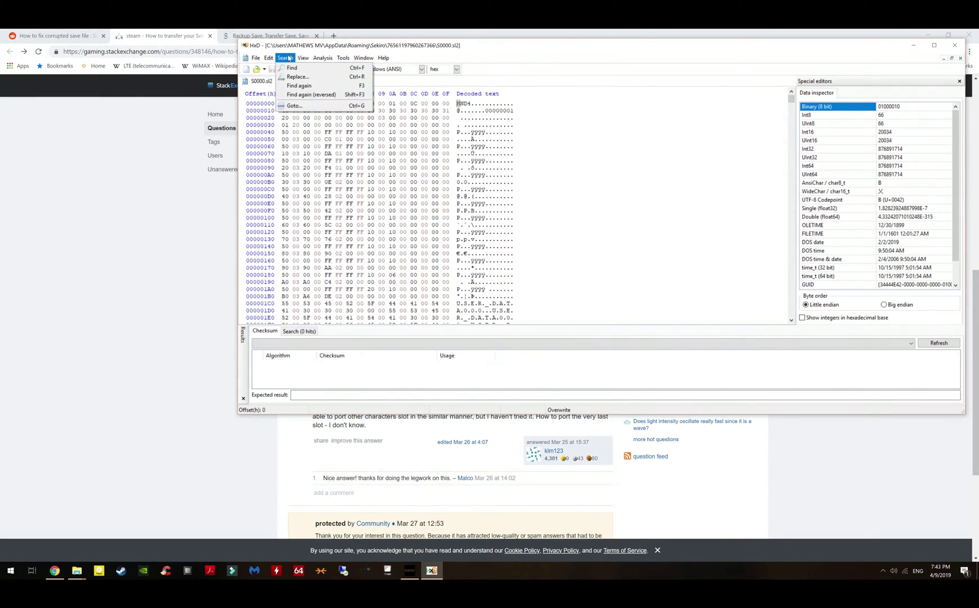
left_click(292, 105)
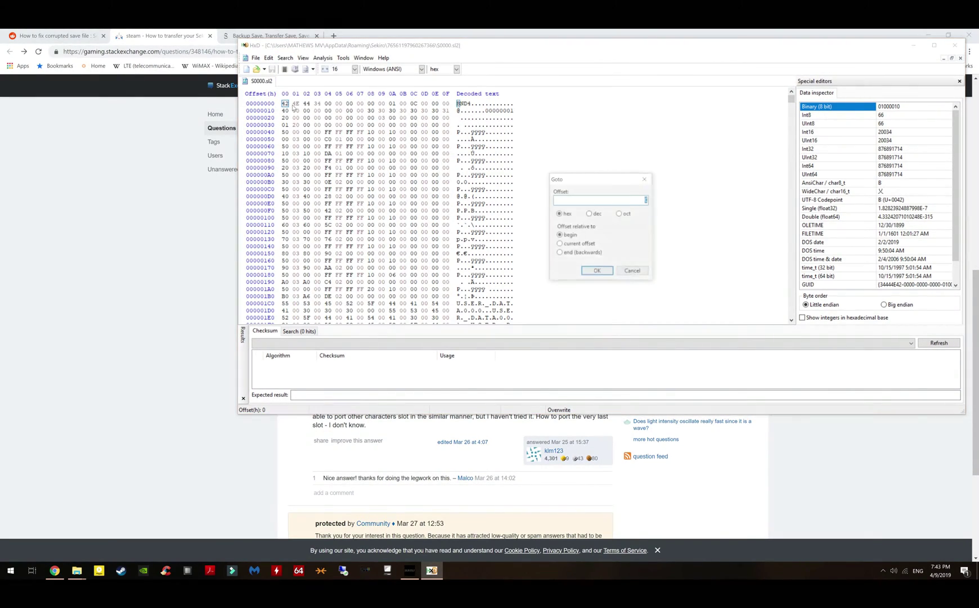
right_click(602, 200)
left_click(622, 235)
left_click(594, 272)
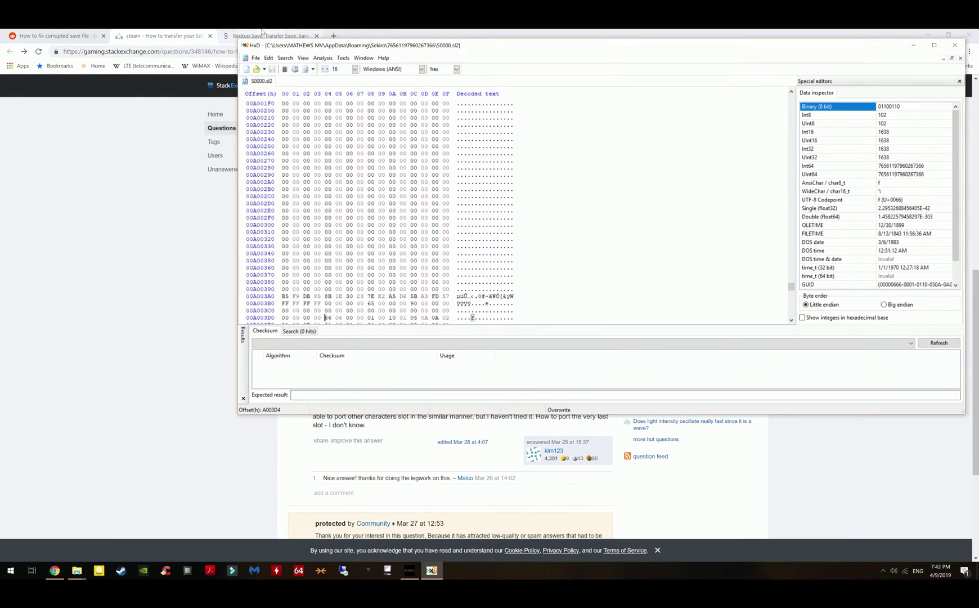
Close the crashed Fextralife wiki page in Chrome and return to HxD
left_click(169, 34)
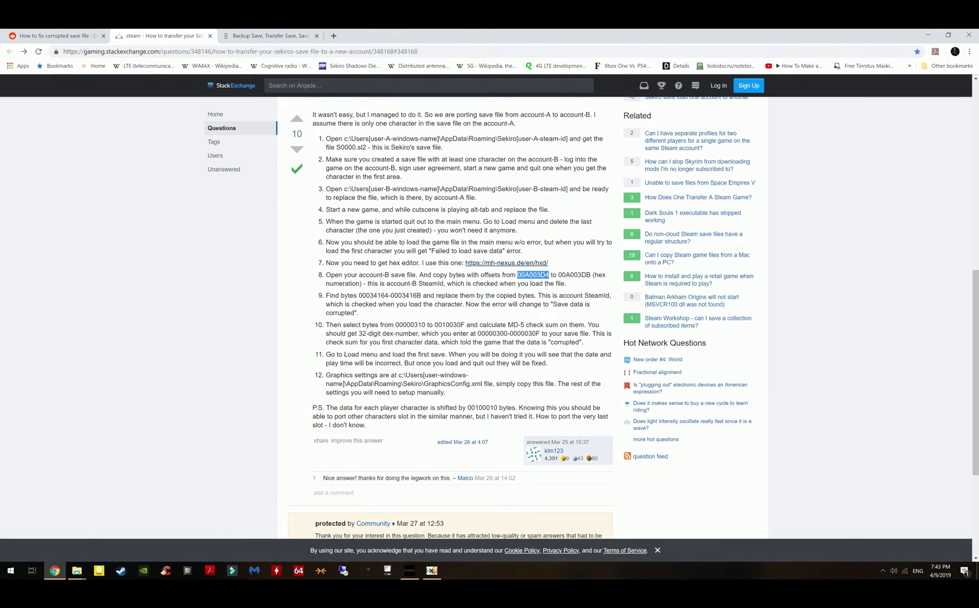
left_click(270, 35)
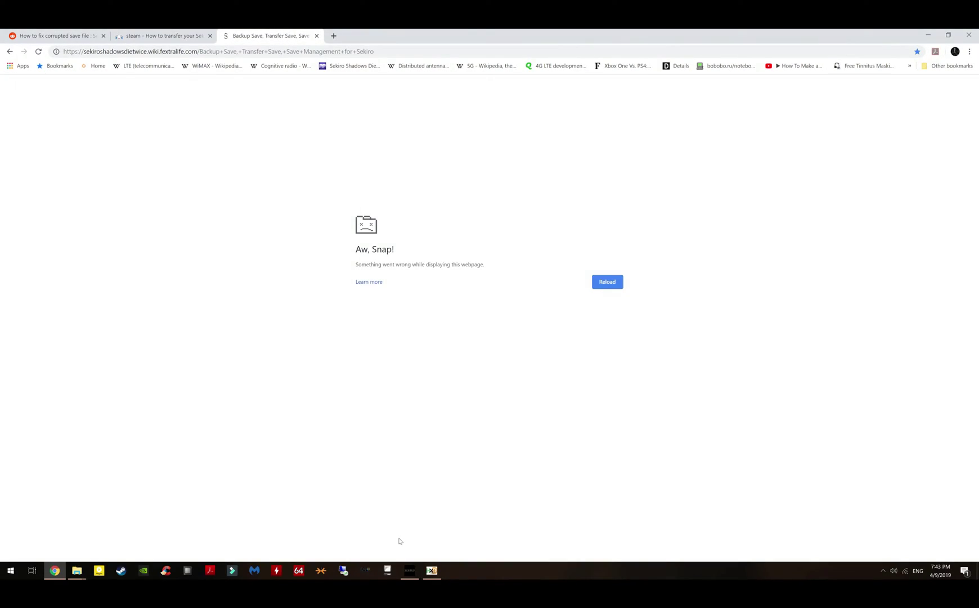
left_click(316, 35)
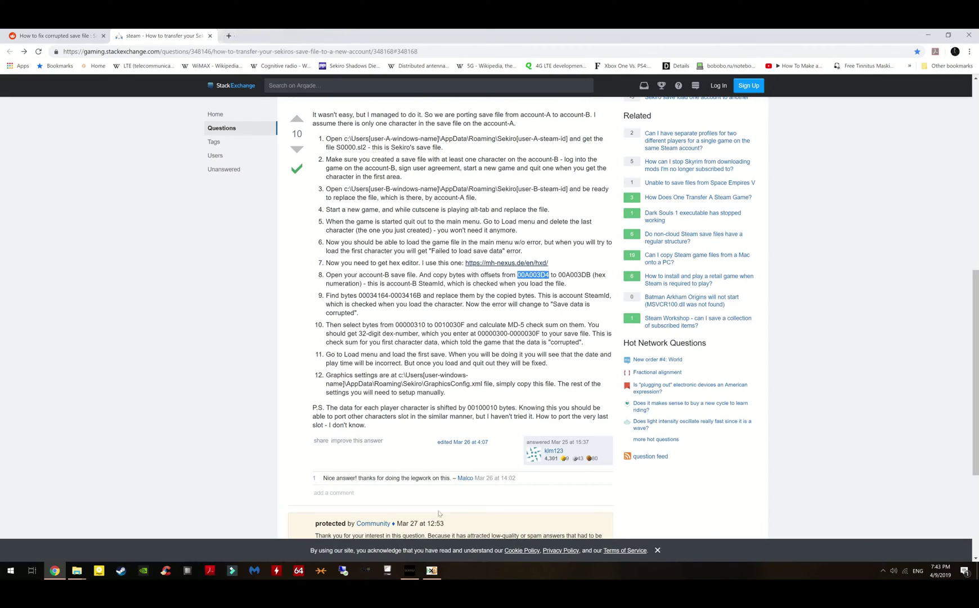
left_click(432, 570)
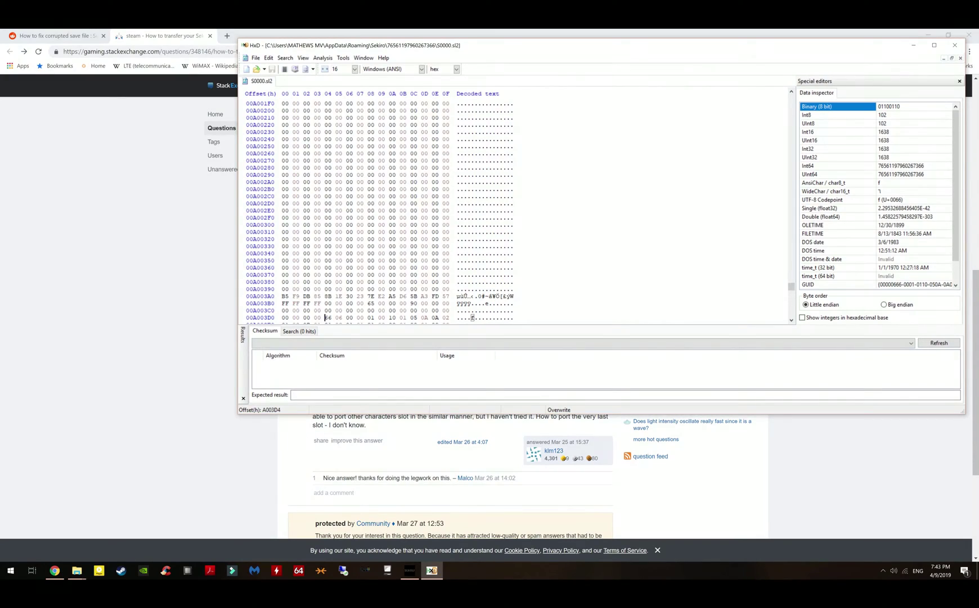
Copy the account ID bytes at offsets A003D4 to A003DB and paste them into New Text Document on the desktop
left_click_drag(324, 317, 407, 318)
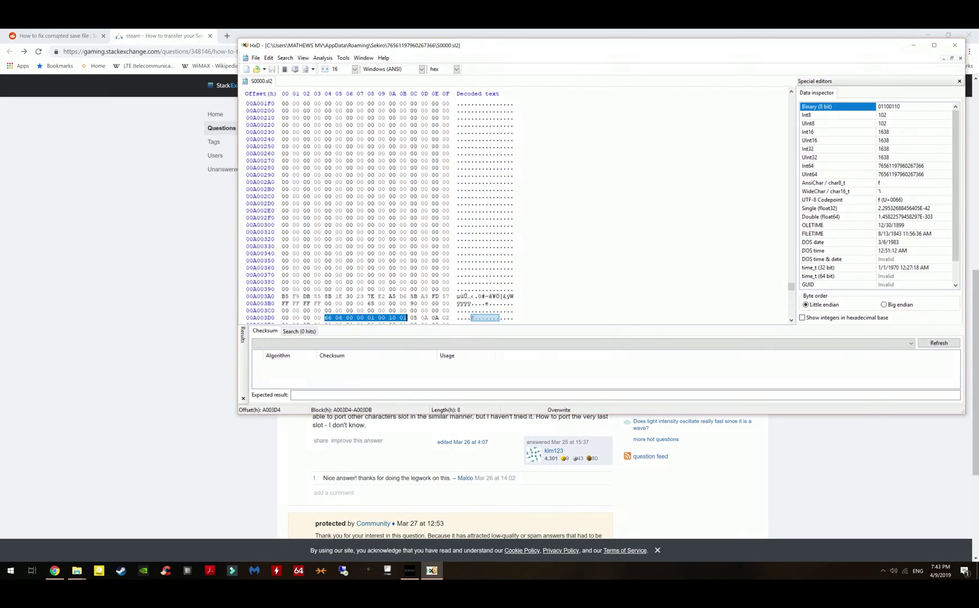
right_click(397, 317)
left_click(416, 342)
left_click(919, 47)
left_click(928, 35)
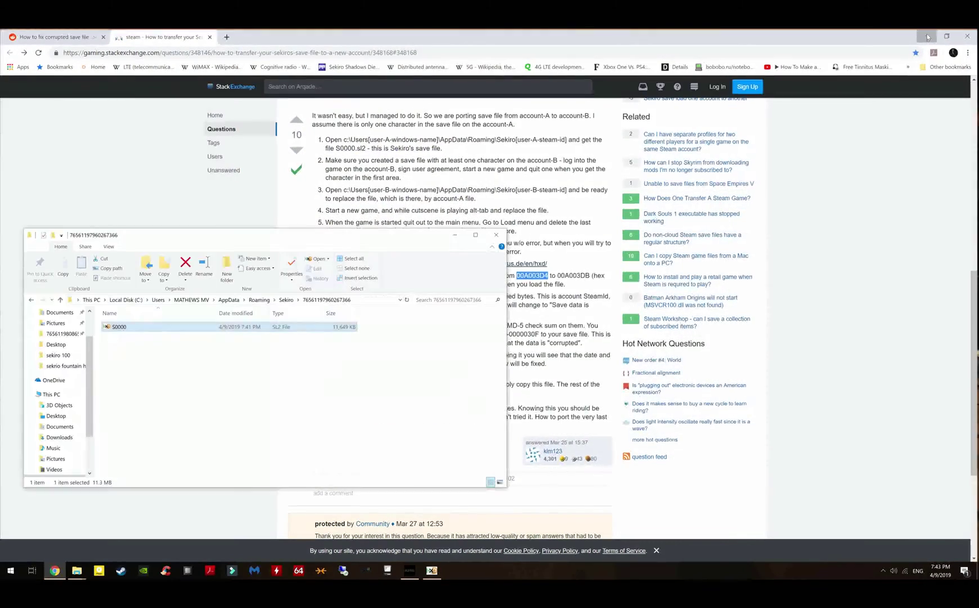
double_click(553, 175)
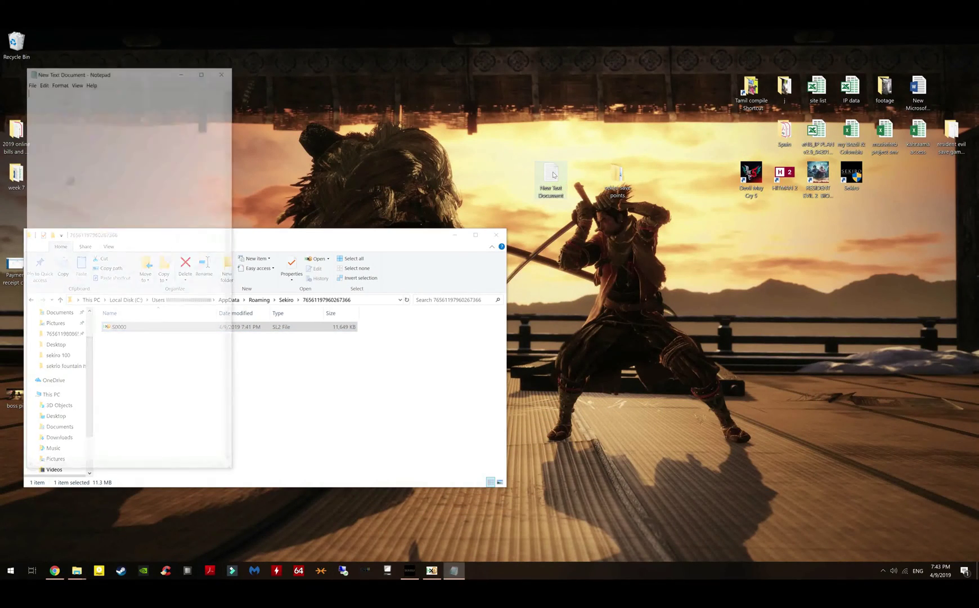
right_click(130, 149)
left_click(155, 180)
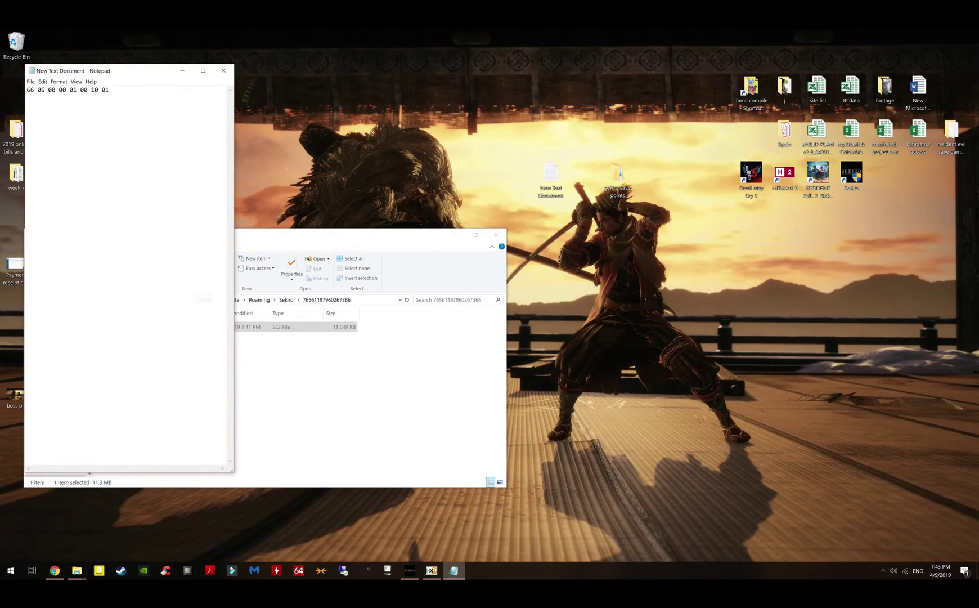
left_click(301, 388)
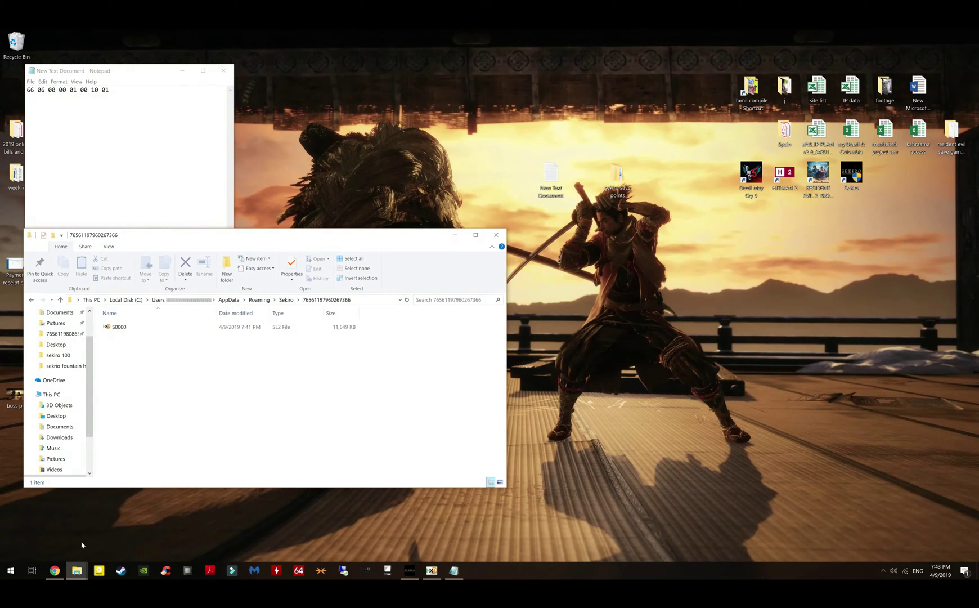
Return to the Stack Exchange guide in Chrome and copy the offset 00034164 from step 9
left_click(434, 571)
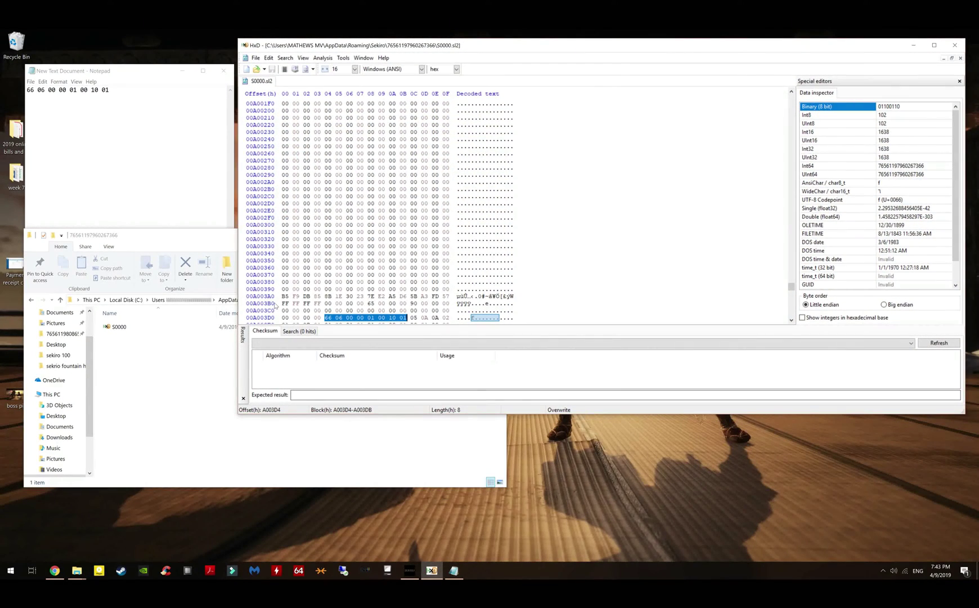
left_click(54, 570)
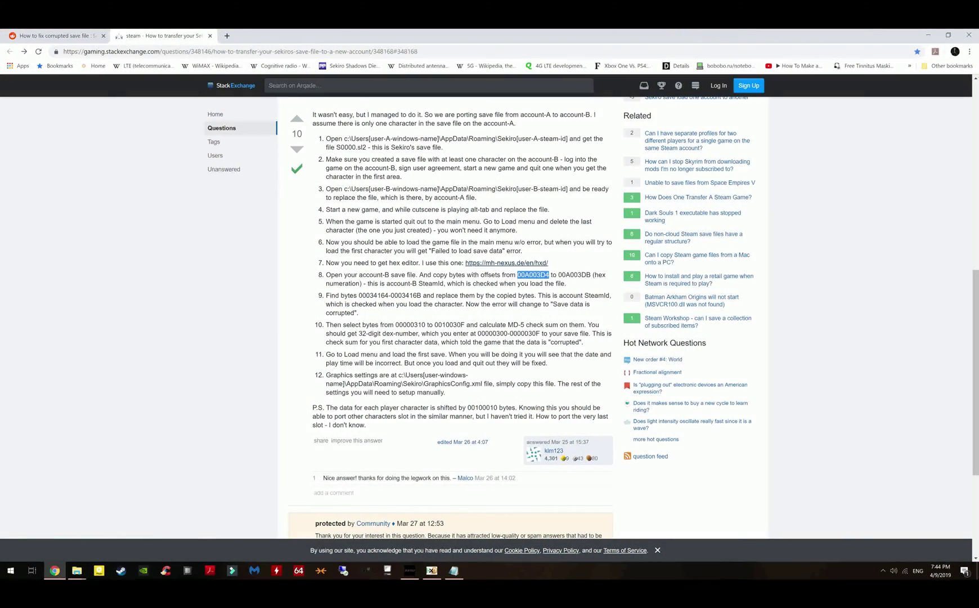
left_click_drag(358, 296, 388, 296)
right_click(388, 295)
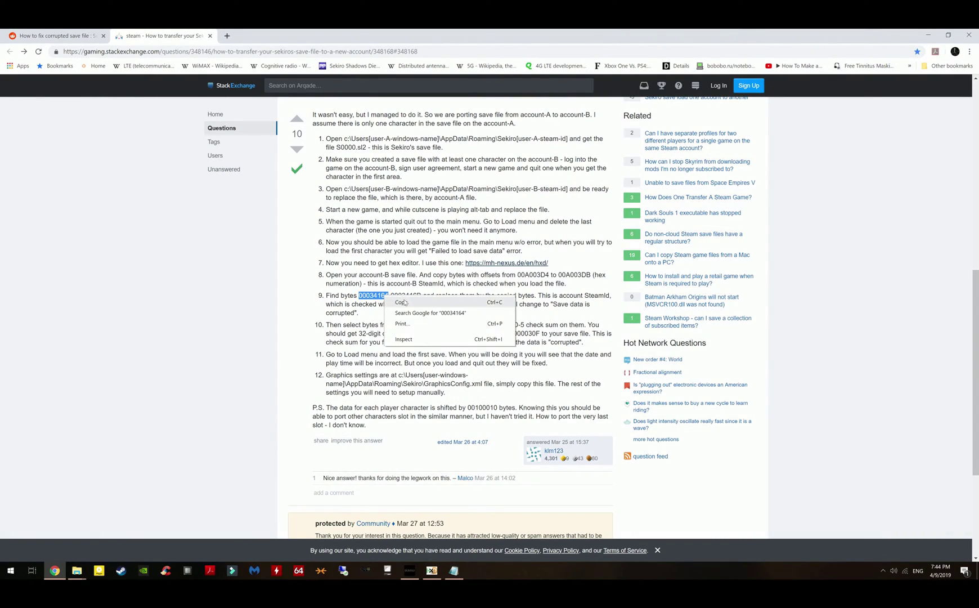
left_click(405, 303)
Switch to HxD and go to hex offset 00034164 in S0000, replacing the previously entered offset
left_click(433, 570)
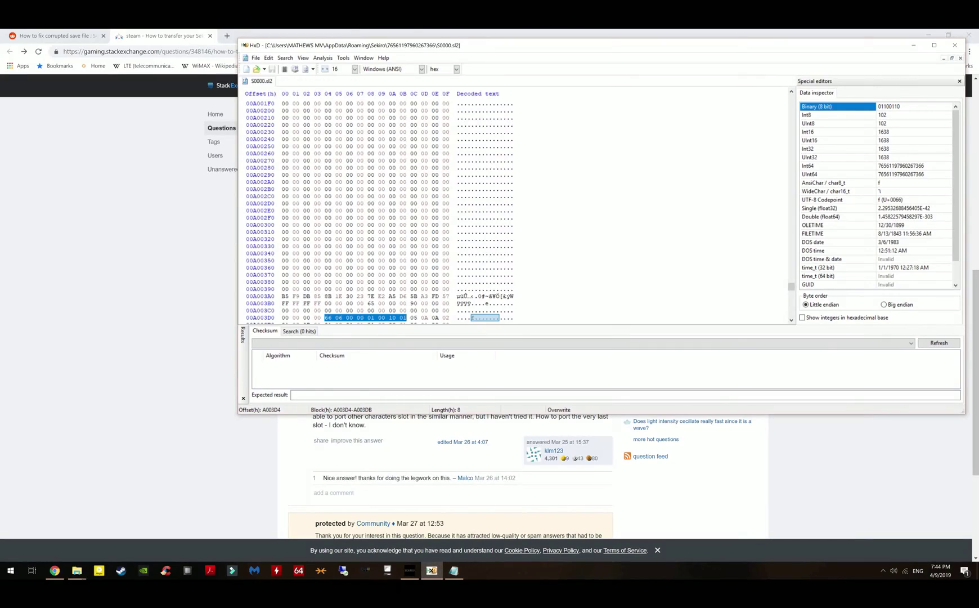
left_click(268, 58)
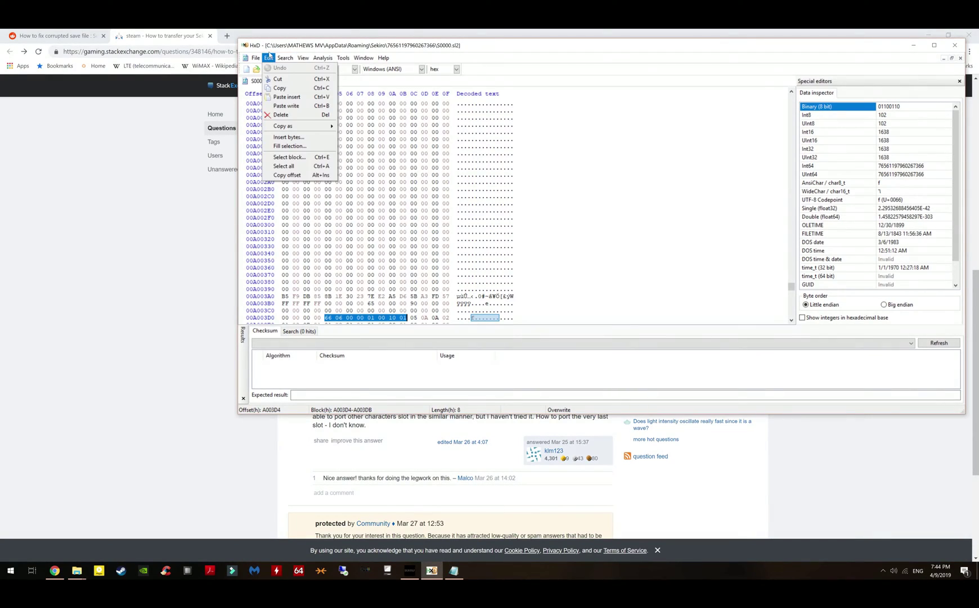
mouse_move(286, 57)
left_click(293, 110)
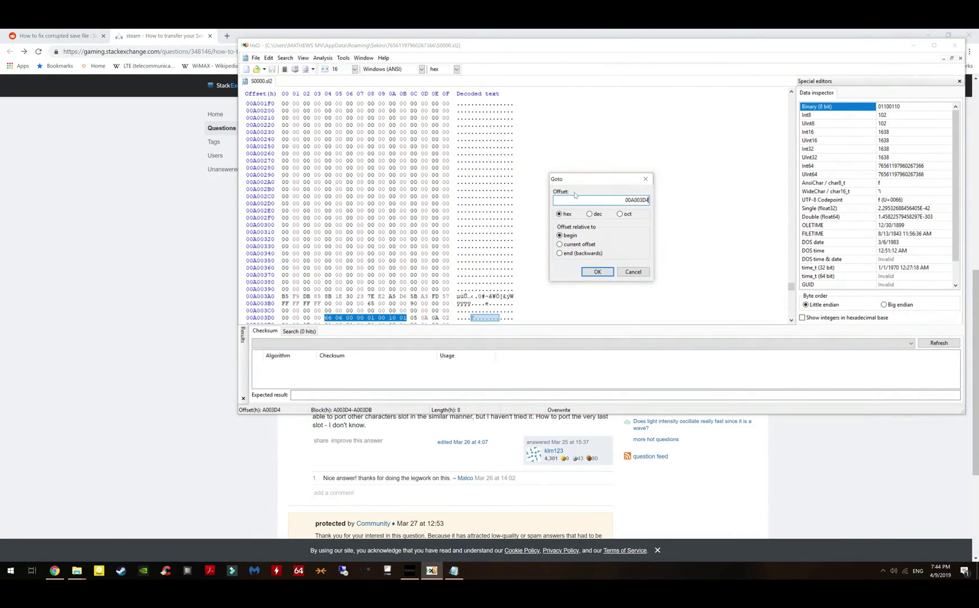
double_click(642, 200)
left_click(641, 200)
double_click(641, 200)
right_click(642, 199)
left_click(664, 238)
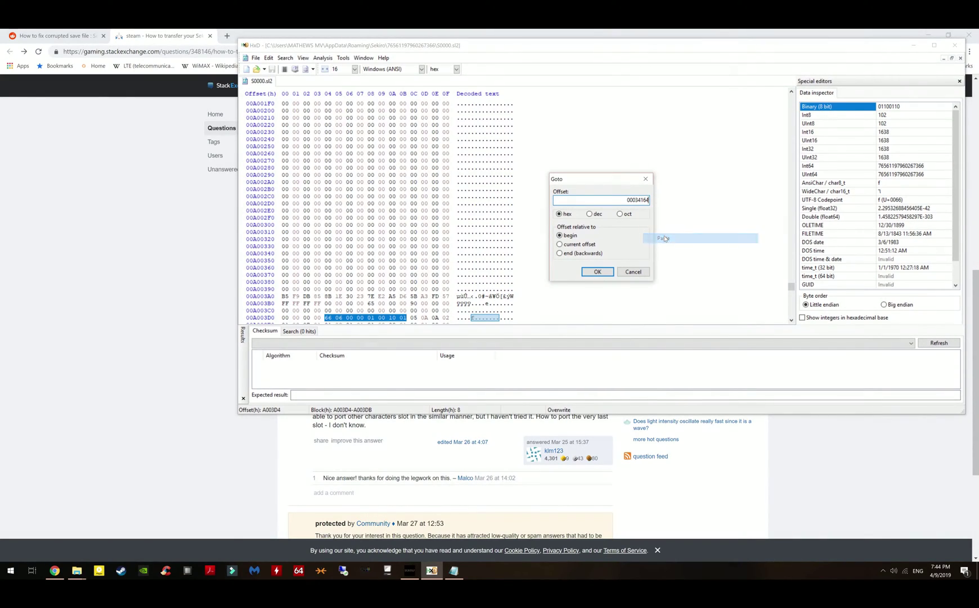
left_click(604, 272)
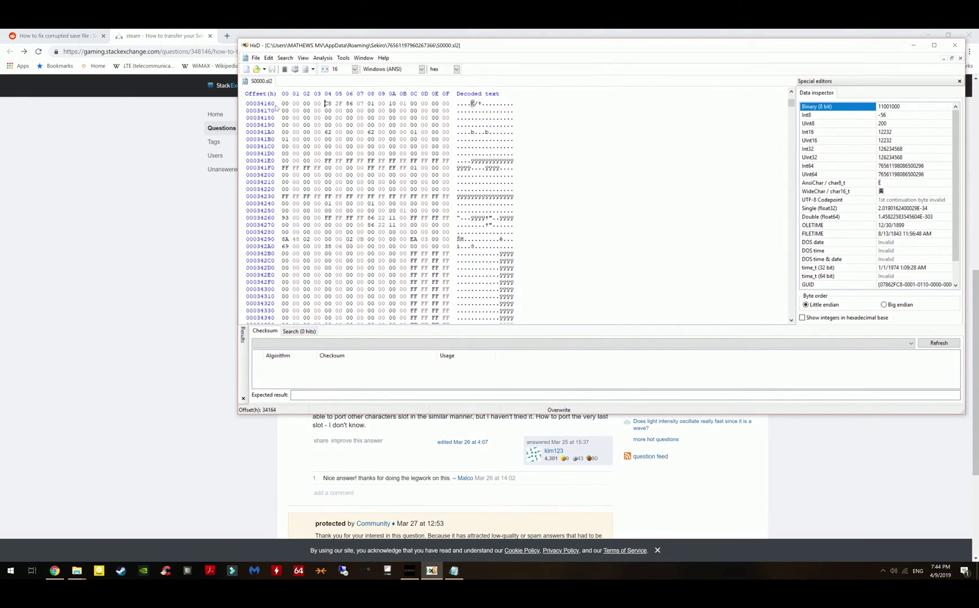
Check the byte range in the Stack Exchange guide and select the eight bytes from 34164 to 3416B in HxD
left_click(79, 35)
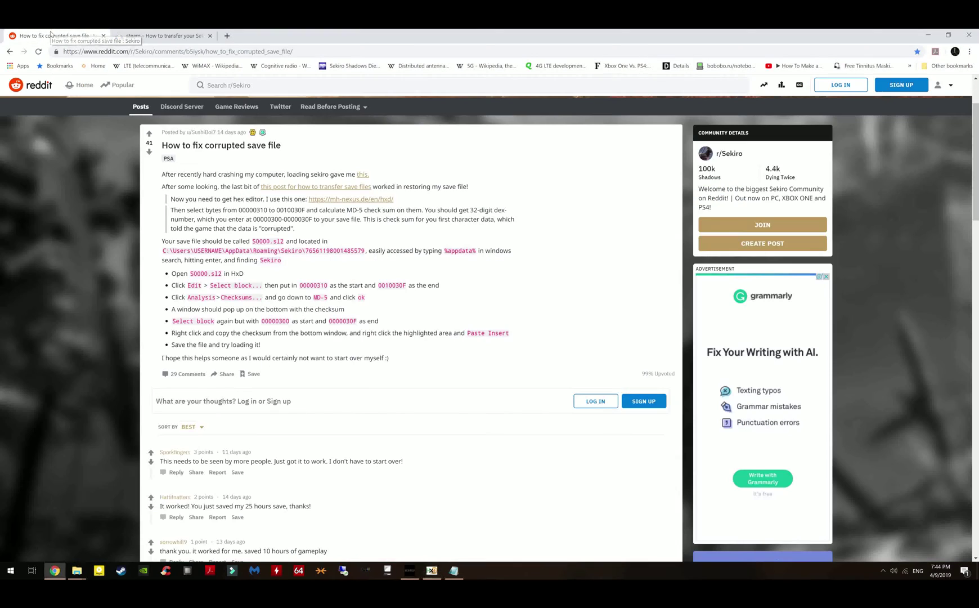
left_click(164, 36)
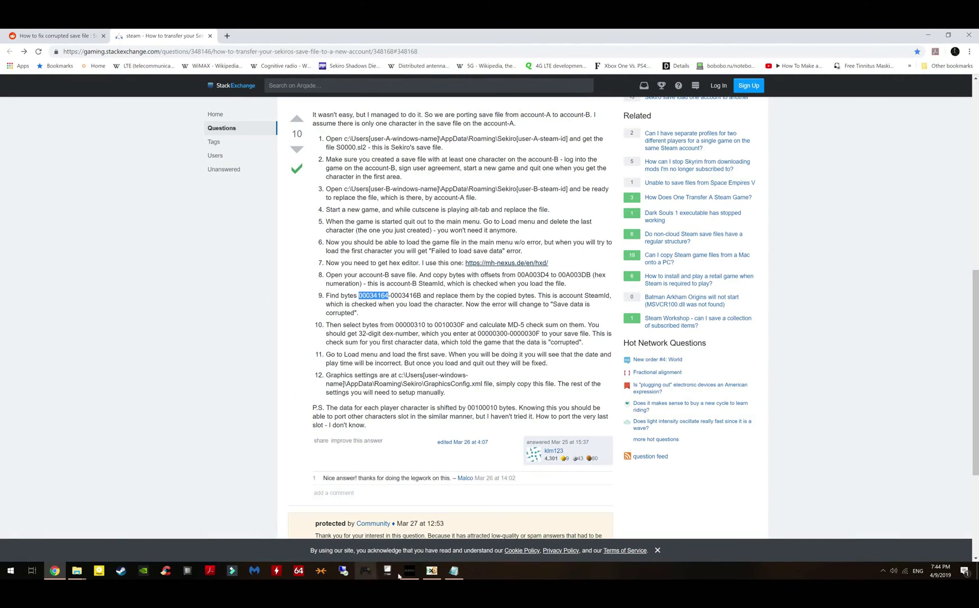
left_click(432, 571)
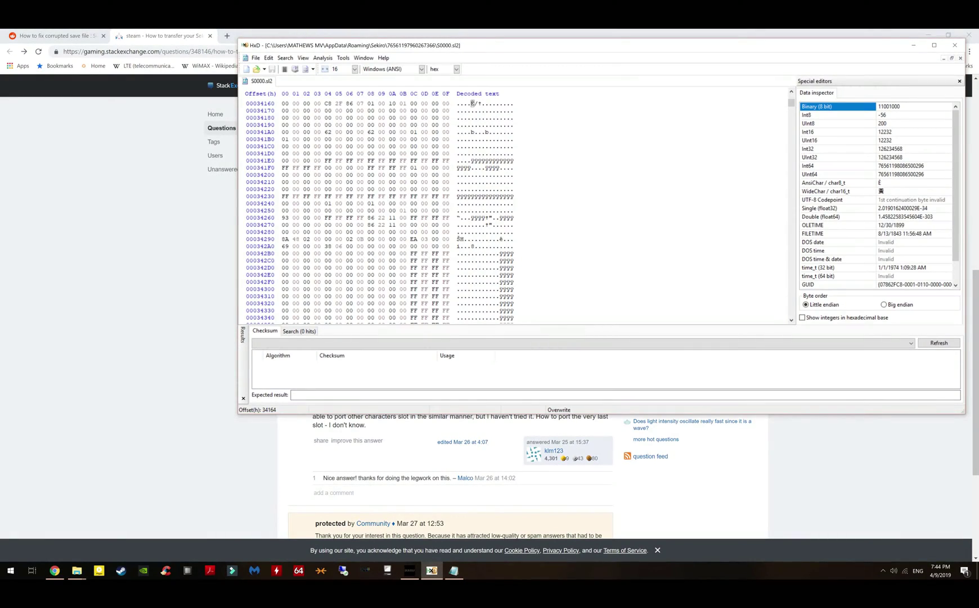
key("shift+Right")
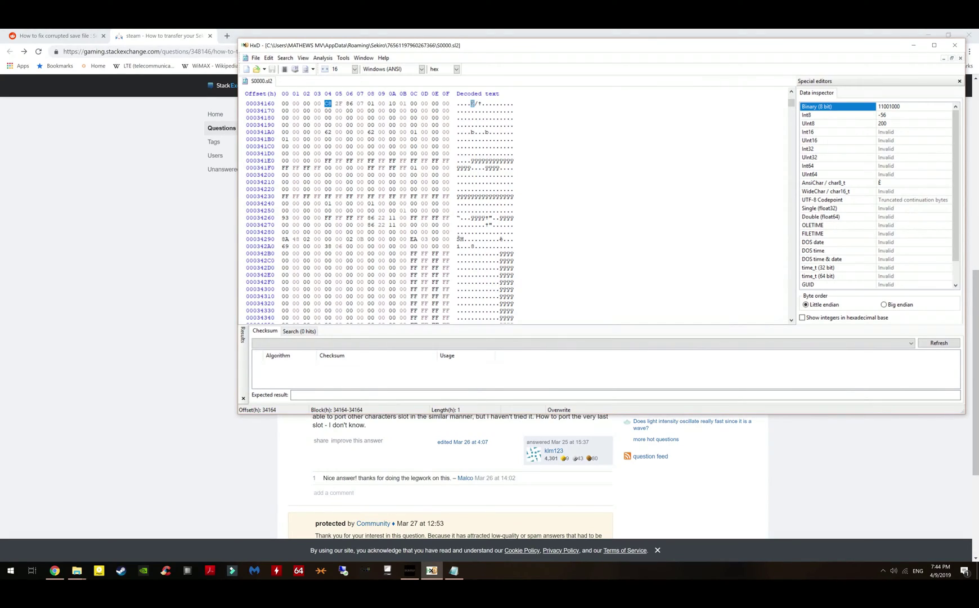
key("shift+Right")
key("shift+Right")
key("shift+Right")
key("shift+Right")
key("shift+Right")
key("shift+Right")
key("shift+Right")
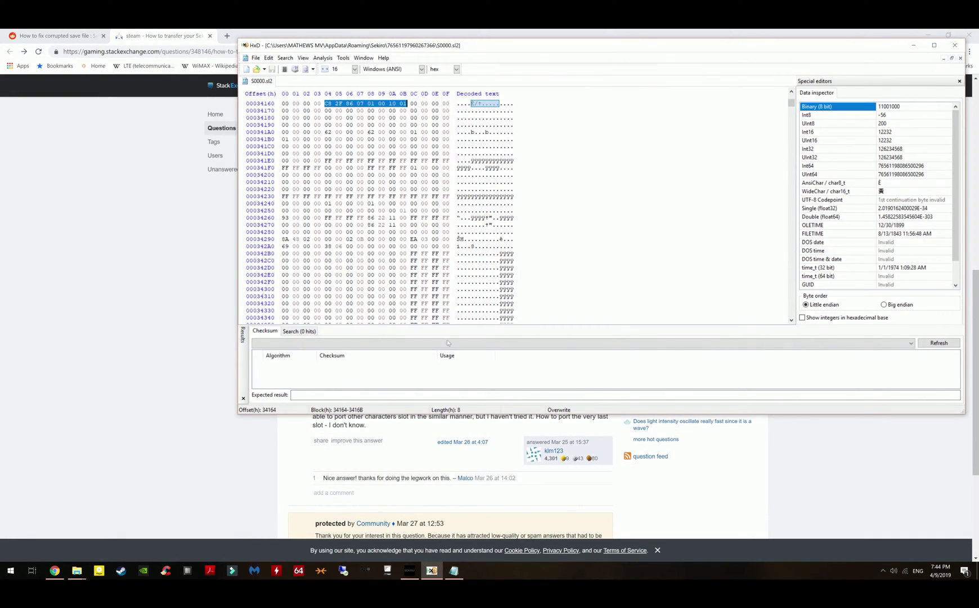
Replace the selected bytes with the account ID bytes copied from New Text Document and save S0000
left_click(454, 571)
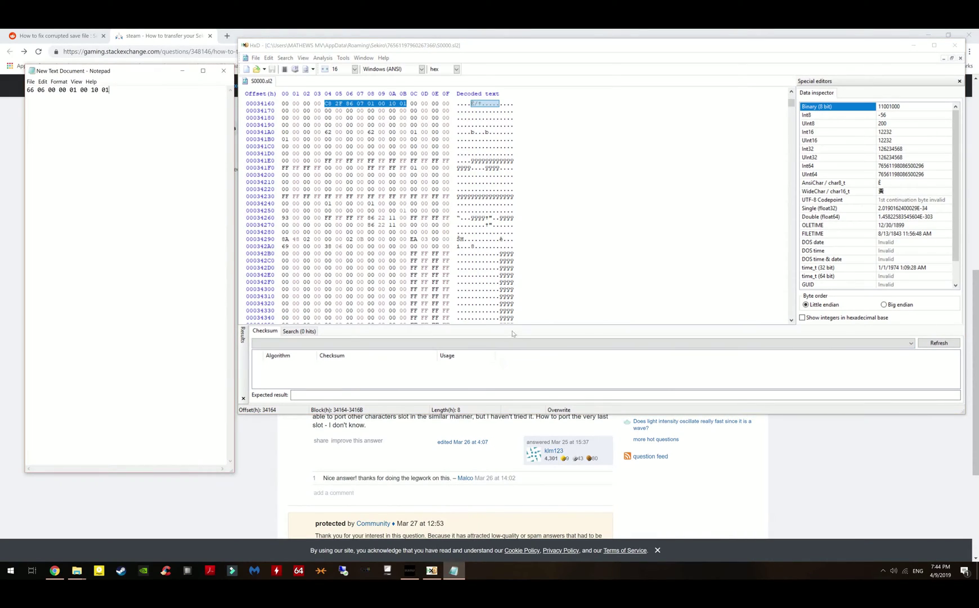
left_click_drag(120, 90, 31, 90)
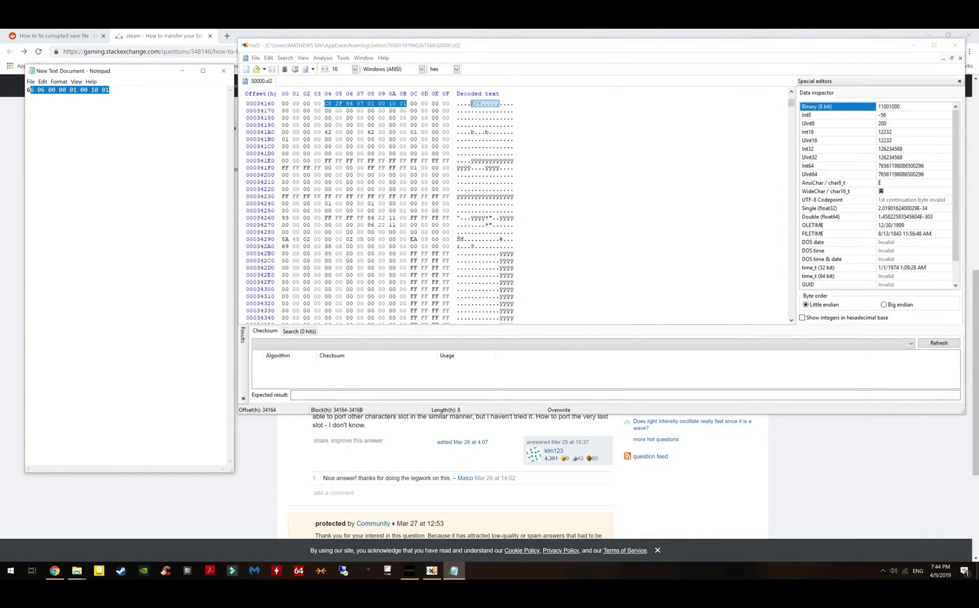
right_click(31, 91)
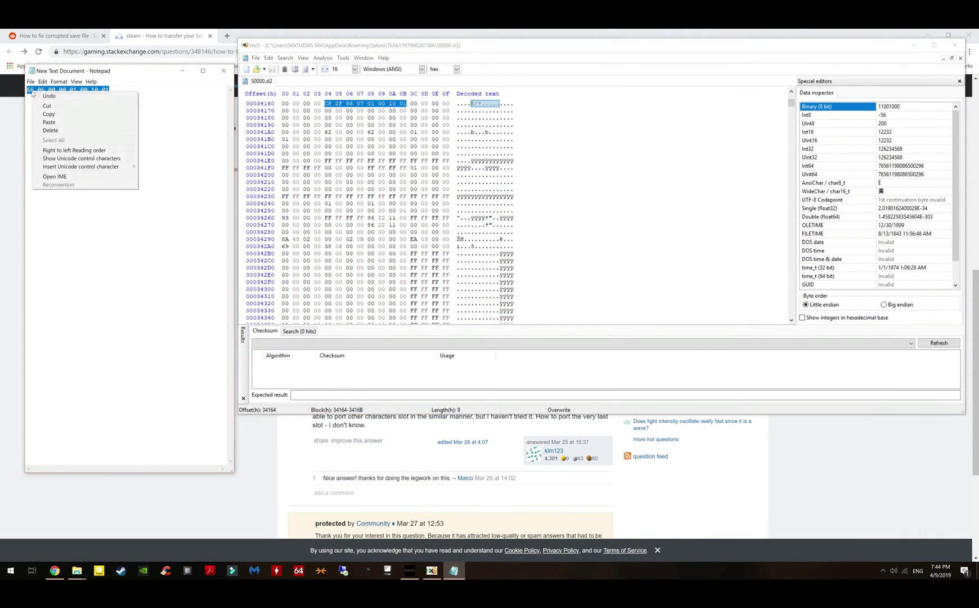
left_click(49, 114)
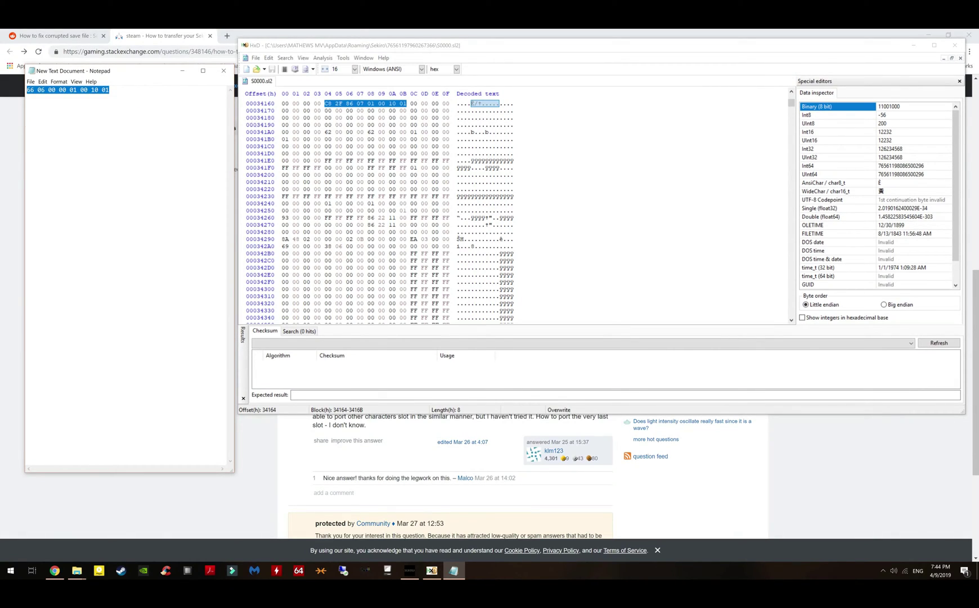
right_click(329, 103)
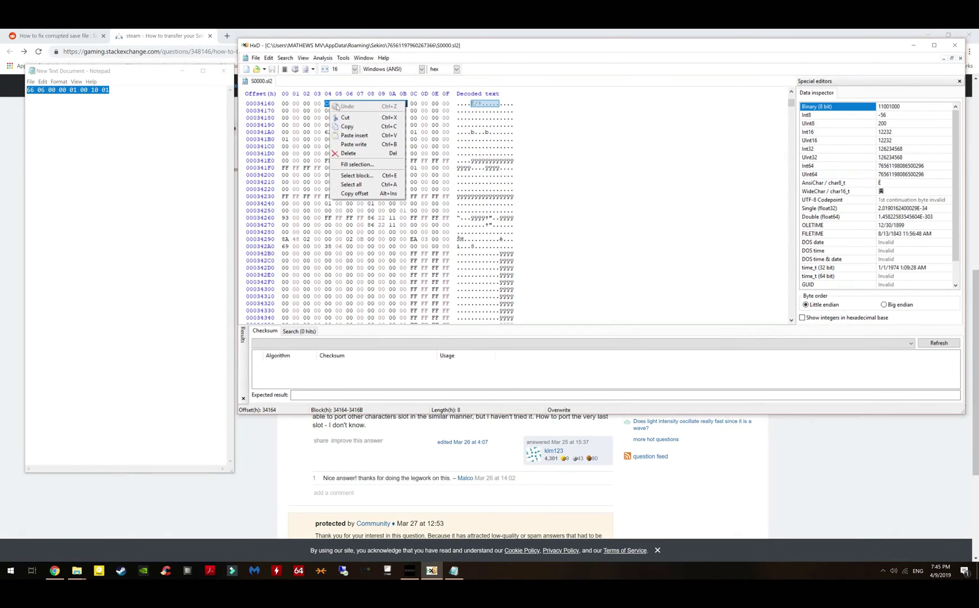
left_click(349, 136)
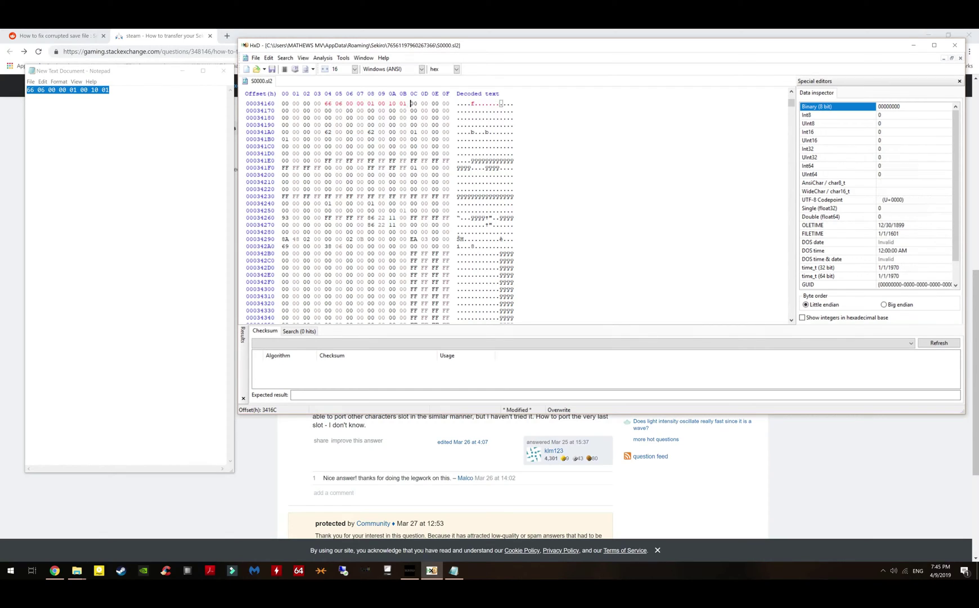
left_click(256, 59)
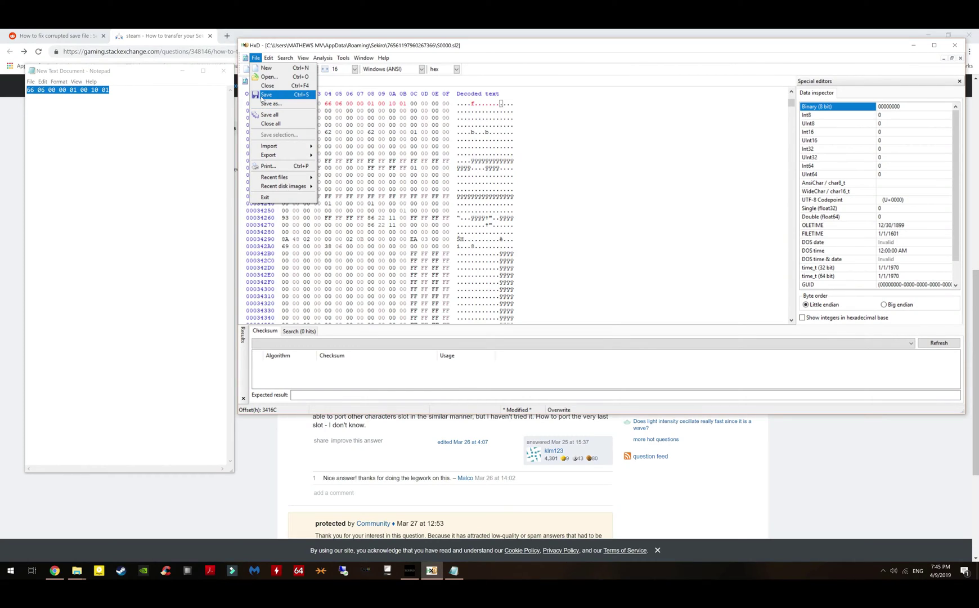
left_click(268, 93)
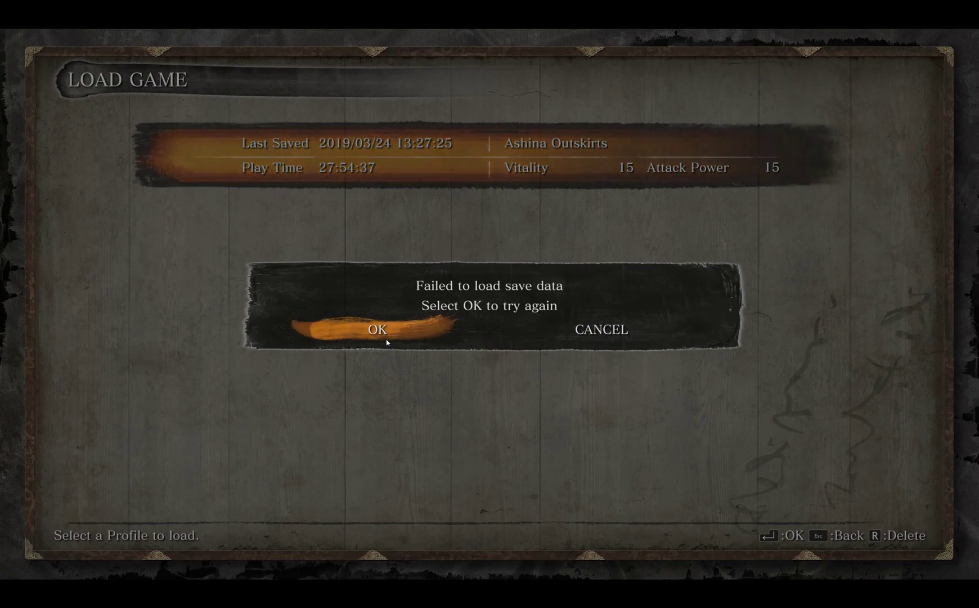
Dismiss the load failure dialog in Sekiro and try again to load the Ashina Outskirts profile
left_click(386, 339)
left_click(459, 330)
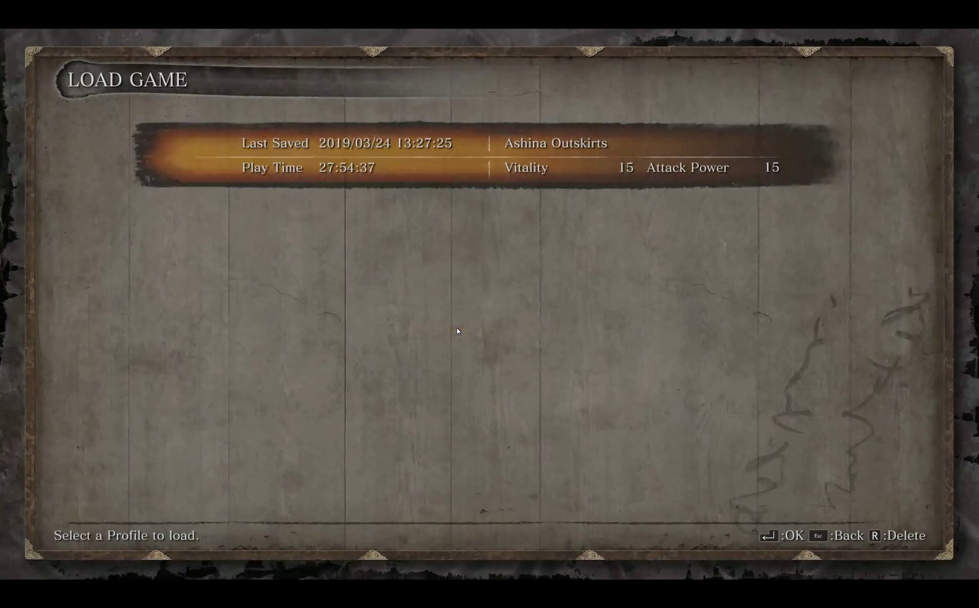
key("Return")
left_click(389, 329)
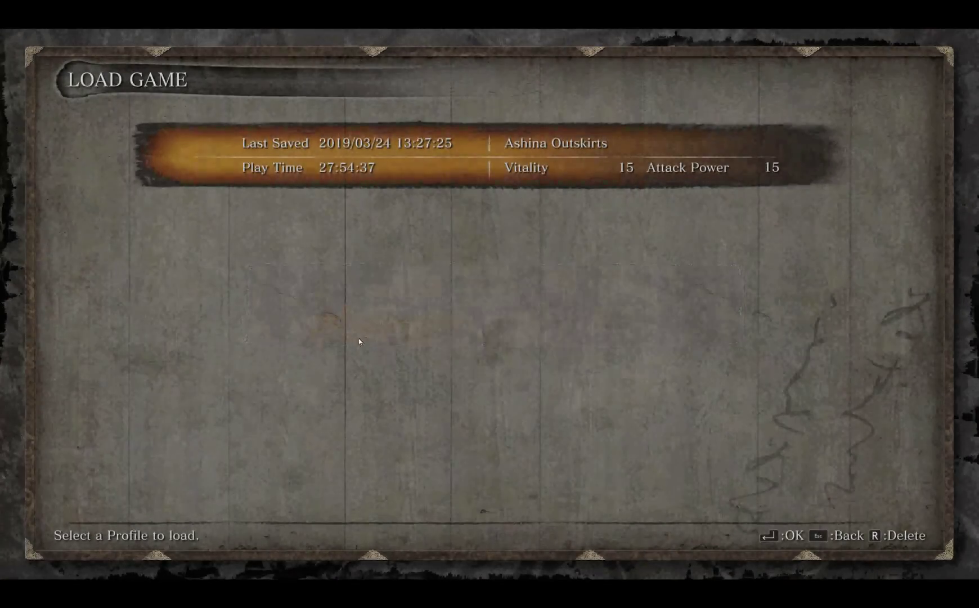